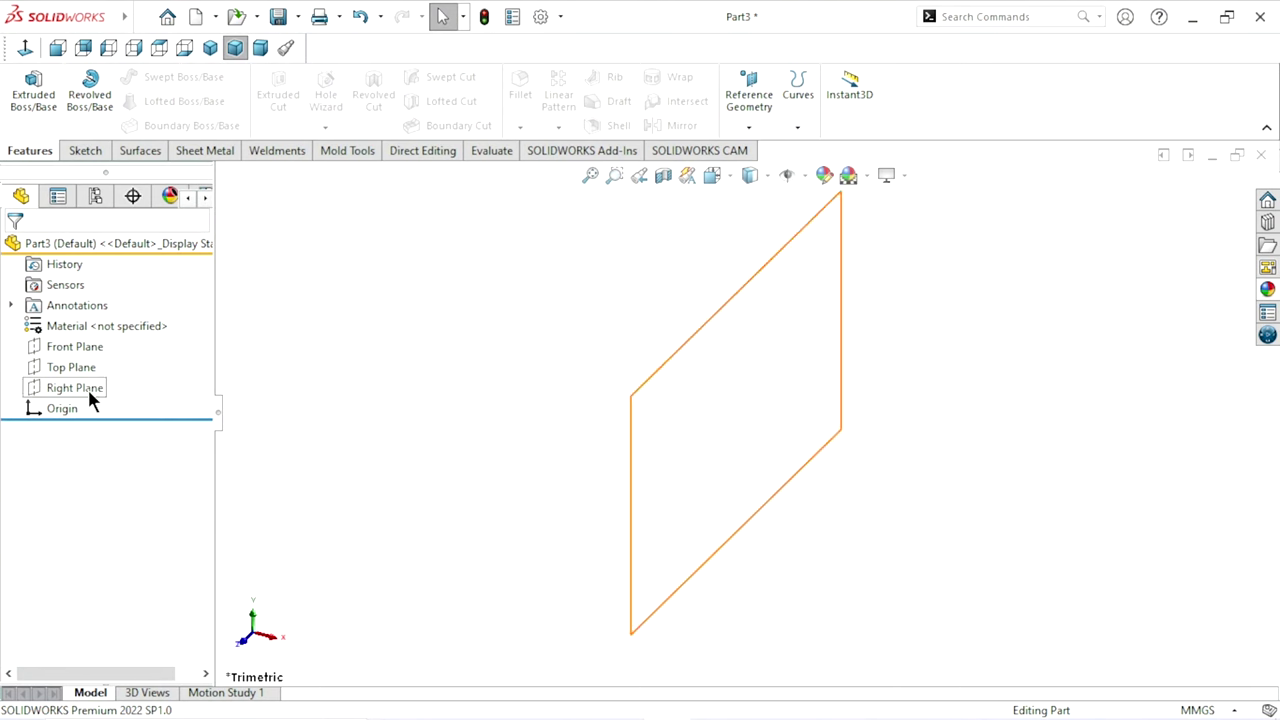
Step: Select the Right Plane of the new part Part3 in the design tree
{"action": "left_click", "coordinate": [89, 390]}
Step: Start a sketch on the Right Plane and draw two concentric circles centred at the origin
{"action": "left_click", "coordinate": [107, 360]}
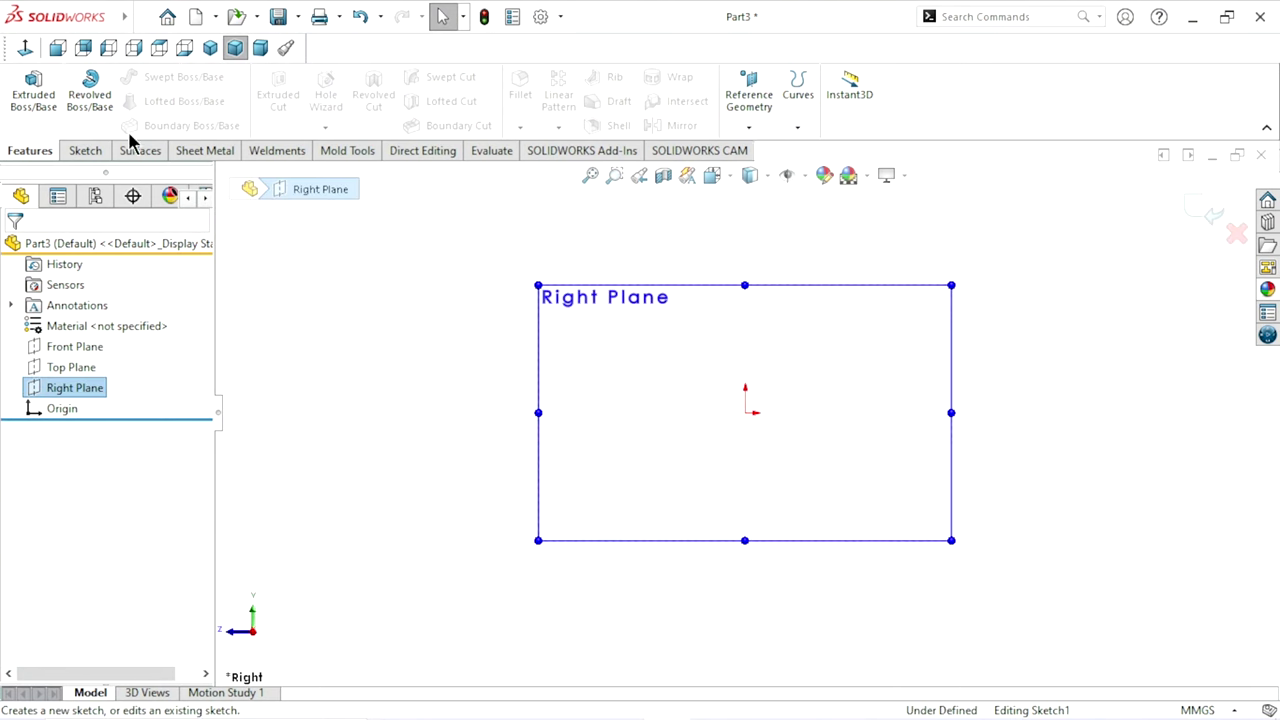
{"action": "left_click", "coordinate": [165, 82]}
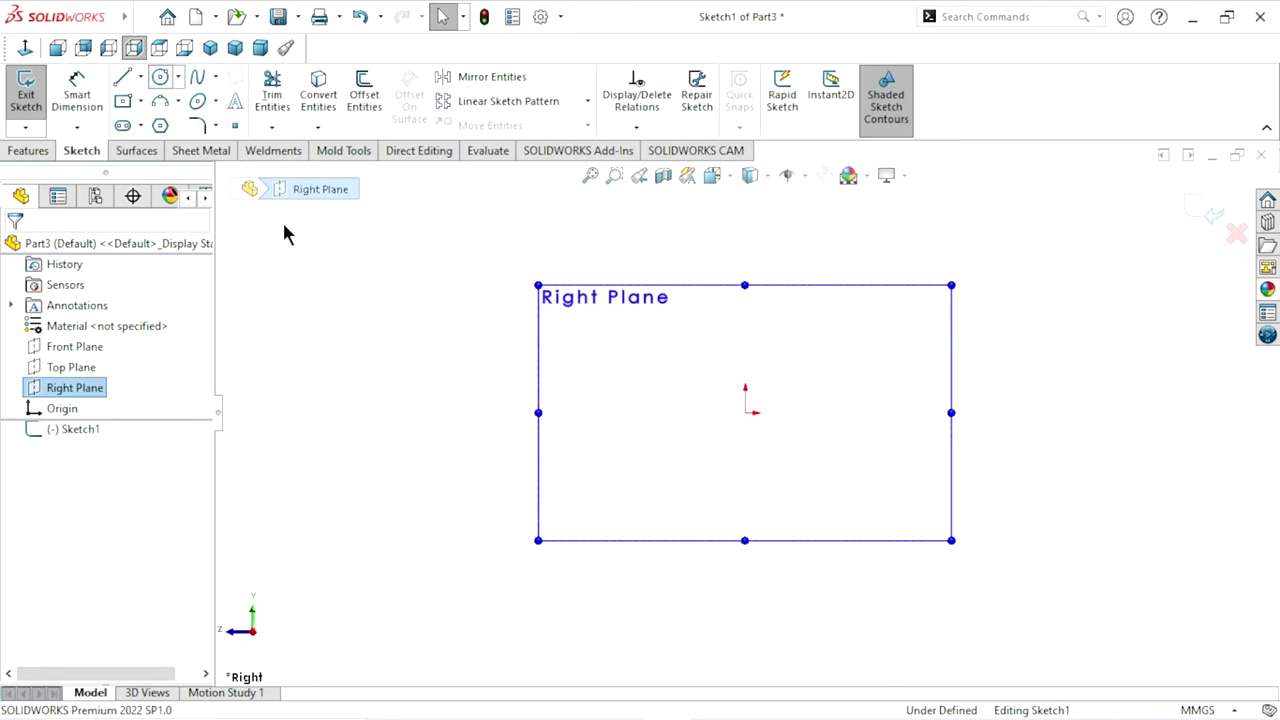
{"action": "left_click", "coordinate": [745, 412]}
{"action": "left_click", "coordinate": [900, 320]}
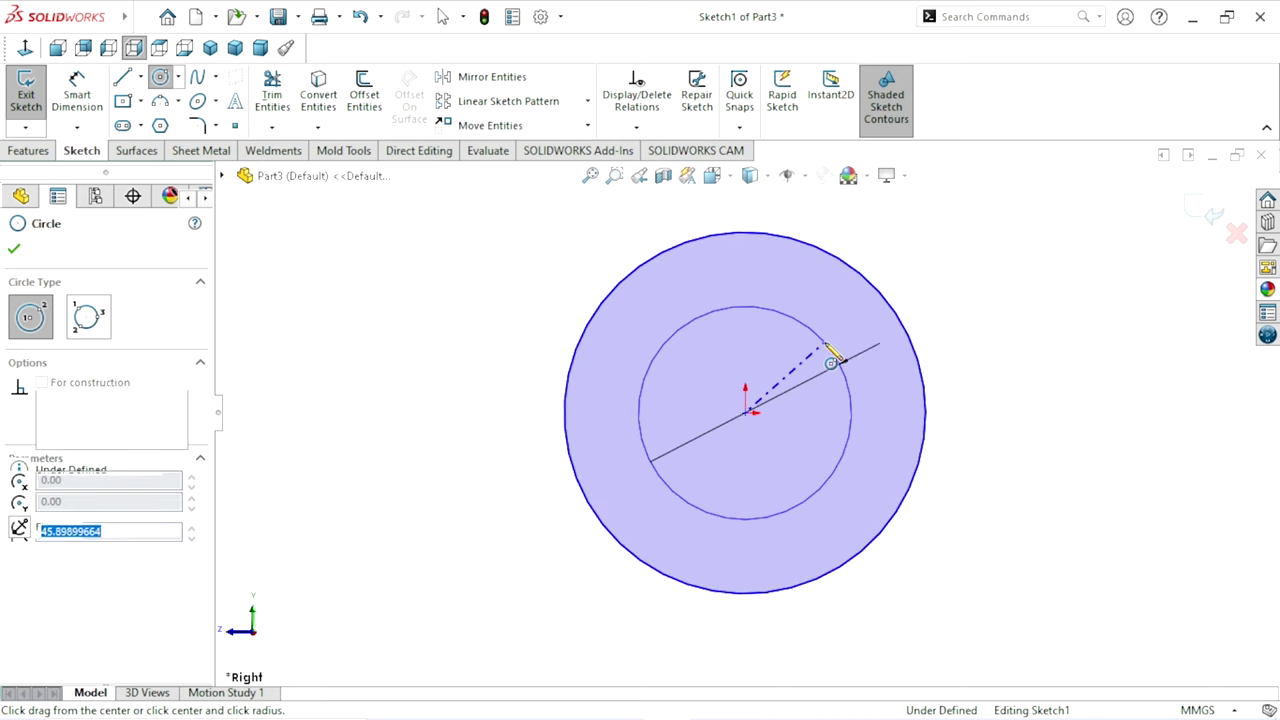
{"action": "left_click", "coordinate": [838, 358]}
Step: Dimension the inner circle to Ø59.5 mm and the outer circle to Ø72.5 mm
{"action": "left_click", "coordinate": [70, 103]}
{"action": "left_click", "coordinate": [851, 400]}
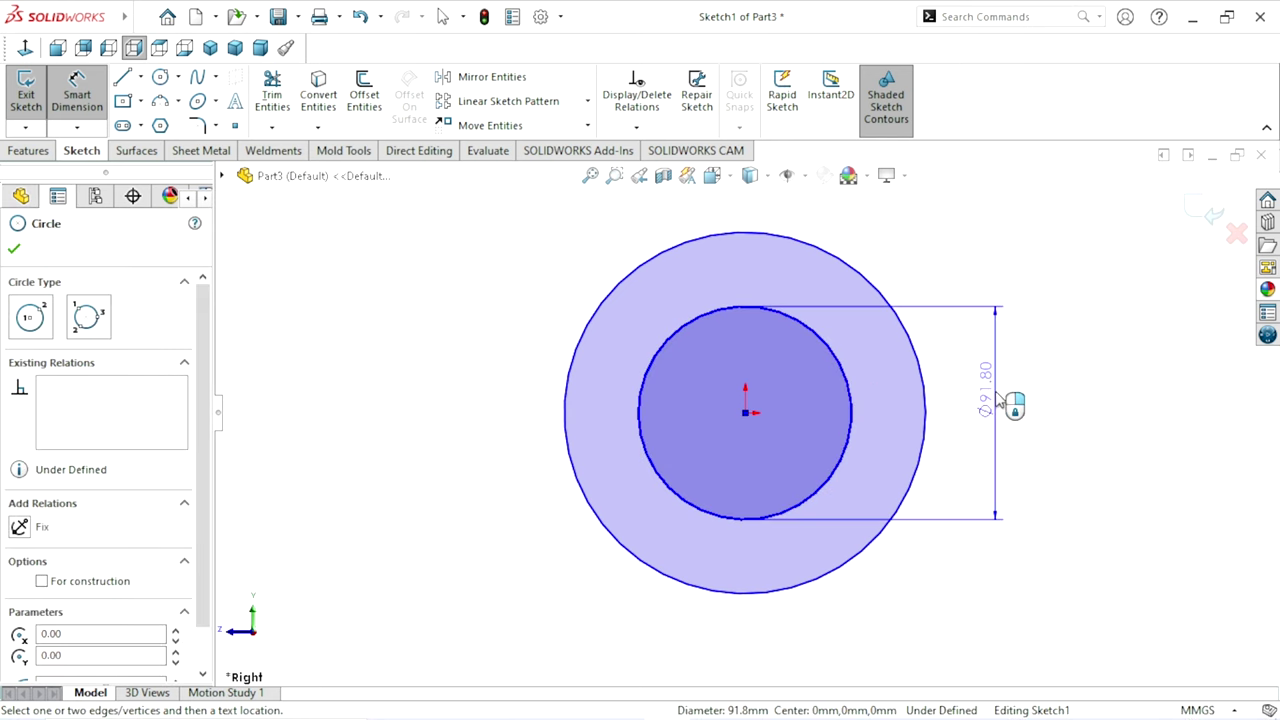
{"action": "left_click", "coordinate": [997, 400]}
{"action": "left_click", "coordinate": [997, 400]}
{"action": "type", "text": "59.5"}
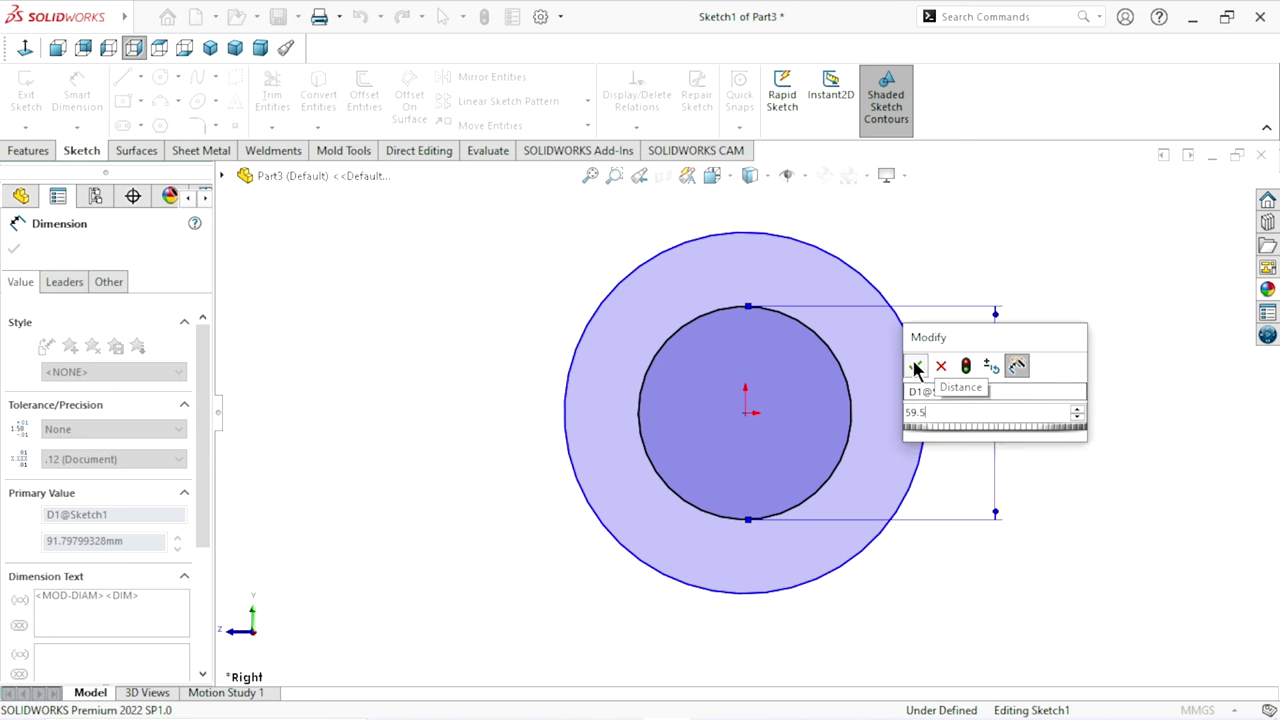
{"action": "left_click", "coordinate": [915, 366]}
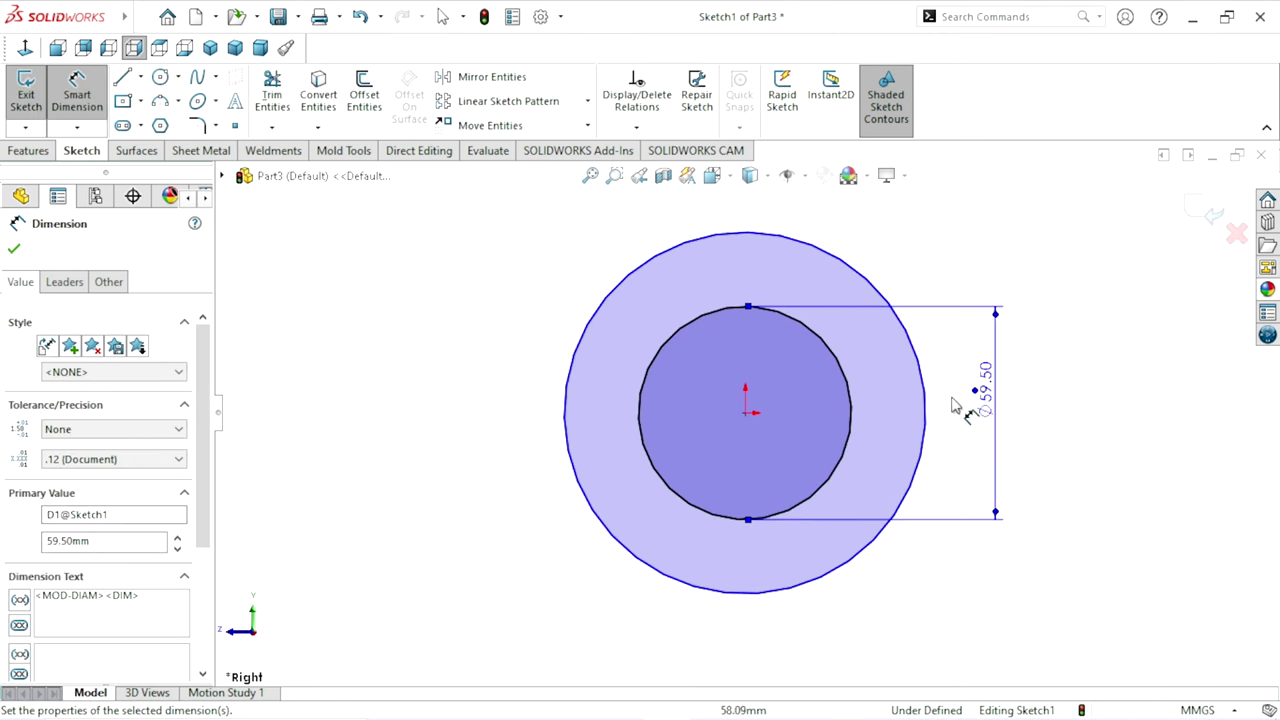
{"action": "left_click", "coordinate": [926, 422]}
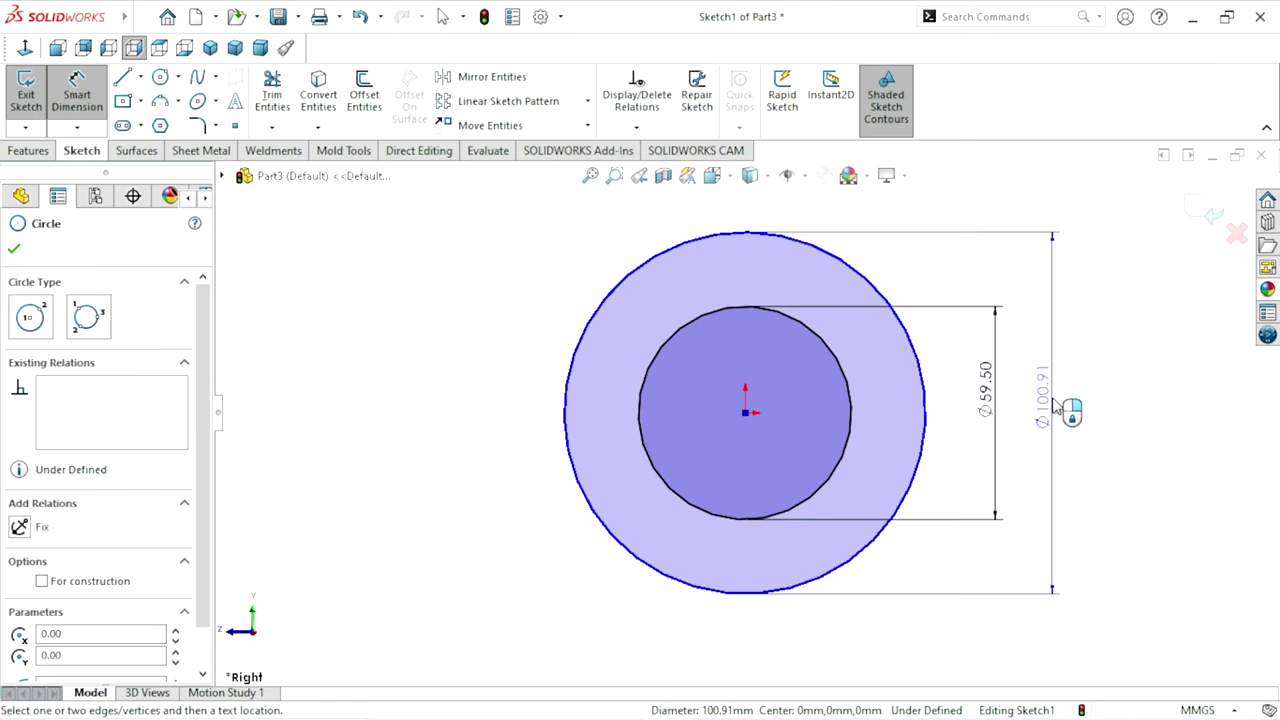
{"action": "left_click", "coordinate": [1058, 405]}
{"action": "type", "text": "72.5"}
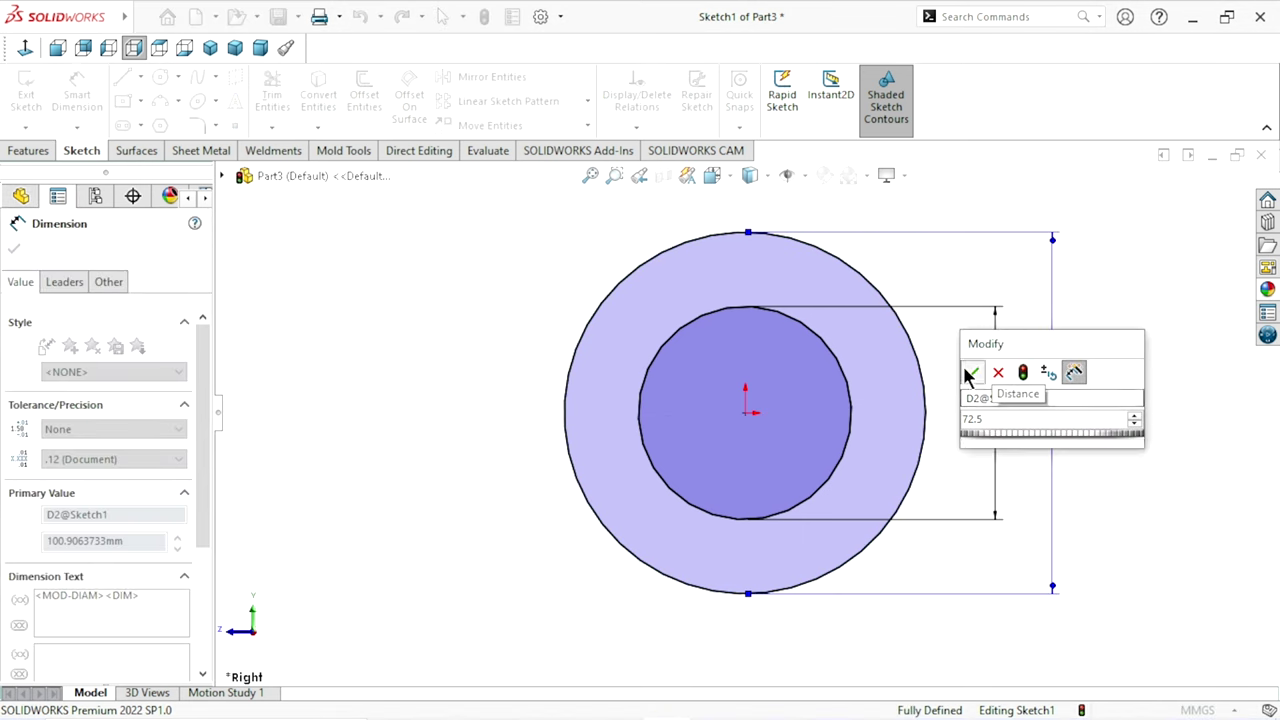
{"action": "left_click", "coordinate": [972, 372]}
Step: Move the Ø59.50 and Ø72.50 dimensions closer to the circles and accept them
{"action": "scroll", "coordinate": [866, 445], "scroll_direction": "down", "scroll_amount": 1}
{"action": "scroll", "coordinate": [800, 405], "scroll_direction": "down", "scroll_amount": 3}
{"action": "mouse_move", "coordinate": [980, 410]}
{"action": "left_mouse_down"}
{"action": "mouse_move", "coordinate": [943, 423]}
{"action": "mouse_move", "coordinate": [876, 415]}
{"action": "left_mouse_up"}
{"action": "mouse_move", "coordinate": [1055, 398]}
{"action": "left_mouse_down"}
{"action": "mouse_move", "coordinate": [951, 410]}
{"action": "mouse_move", "coordinate": [955, 420]}
{"action": "left_mouse_up"}
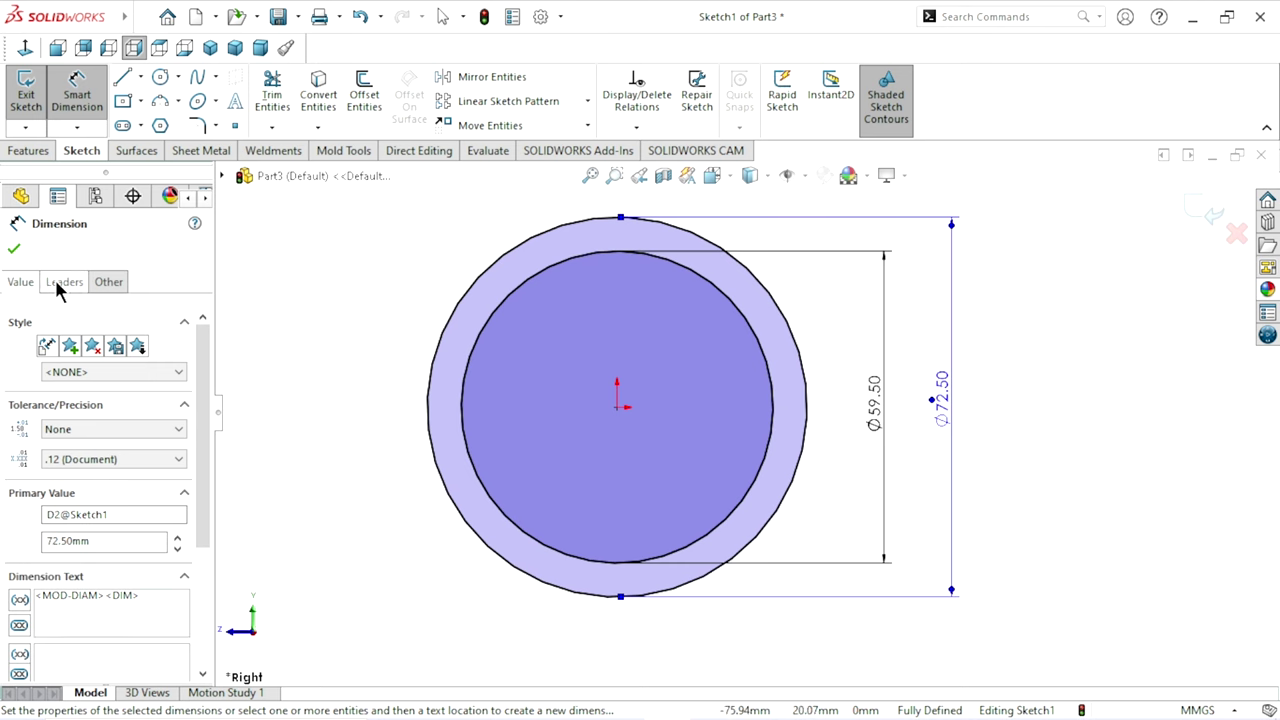
{"action": "left_click", "coordinate": [15, 249]}
{"action": "left_click", "coordinate": [28, 150]}
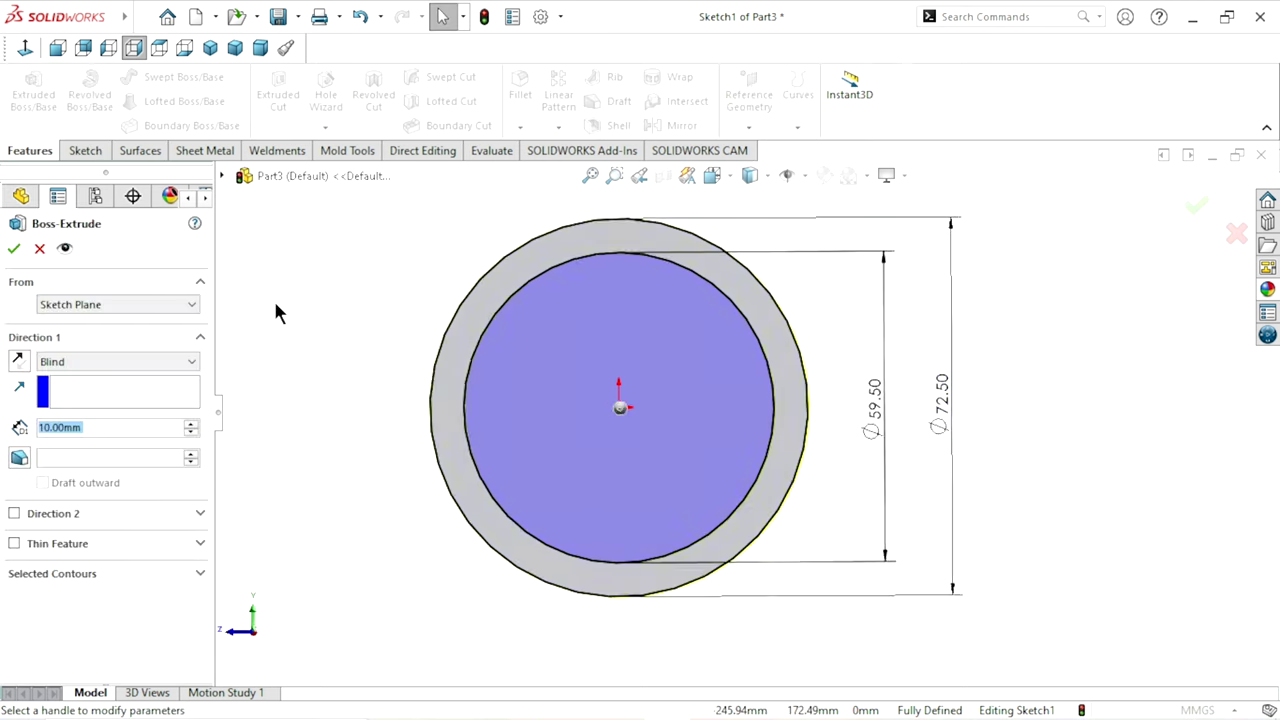
Step: Extrude the two-circle sketch 18 mm with a Blind end condition
{"action": "left_click", "coordinate": [101, 428]}
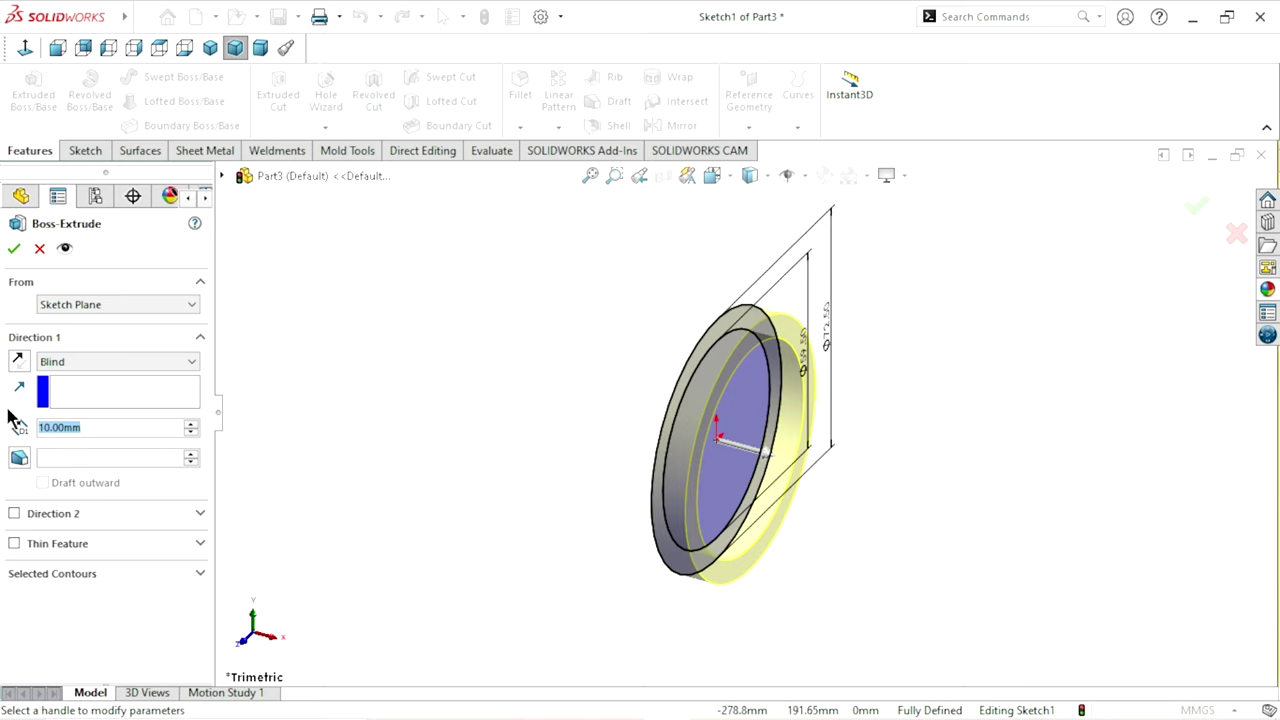
{"action": "type", "text": "18"}
{"action": "key", "text": "Return"}
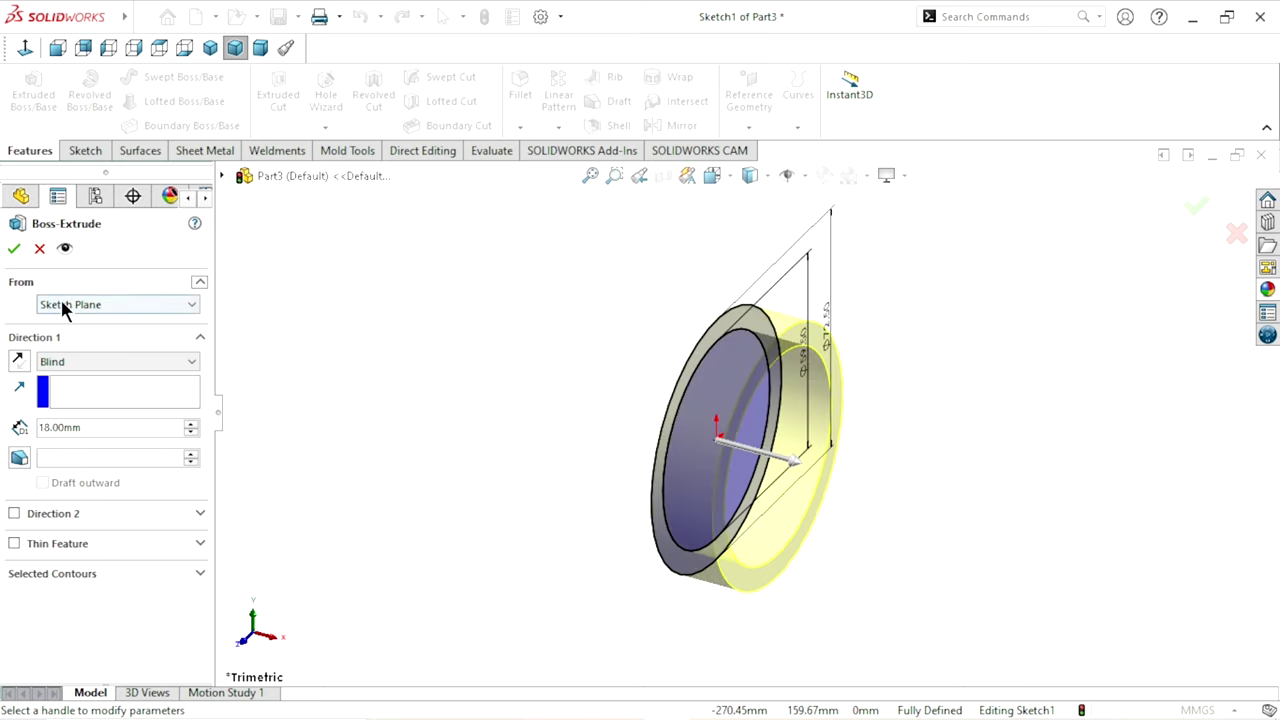
{"action": "left_click", "coordinate": [62, 362]}
{"action": "left_click", "coordinate": [57, 379]}
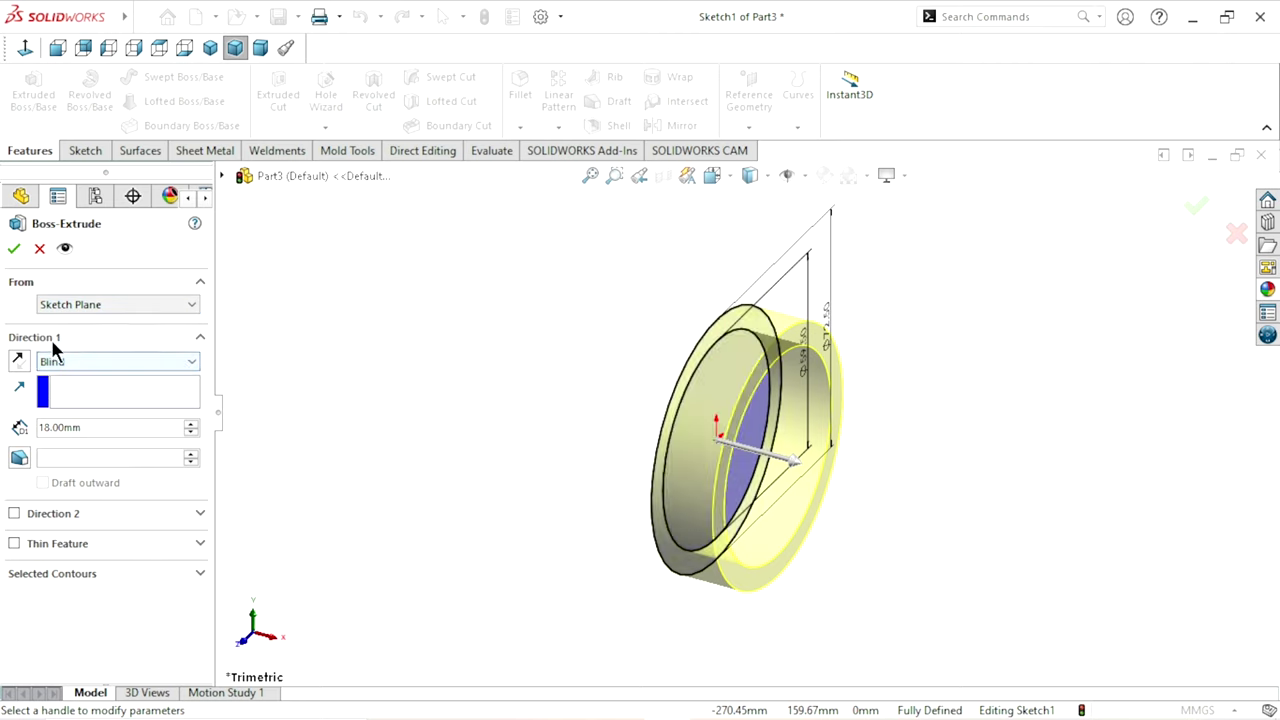
{"action": "left_click", "coordinate": [14, 248]}
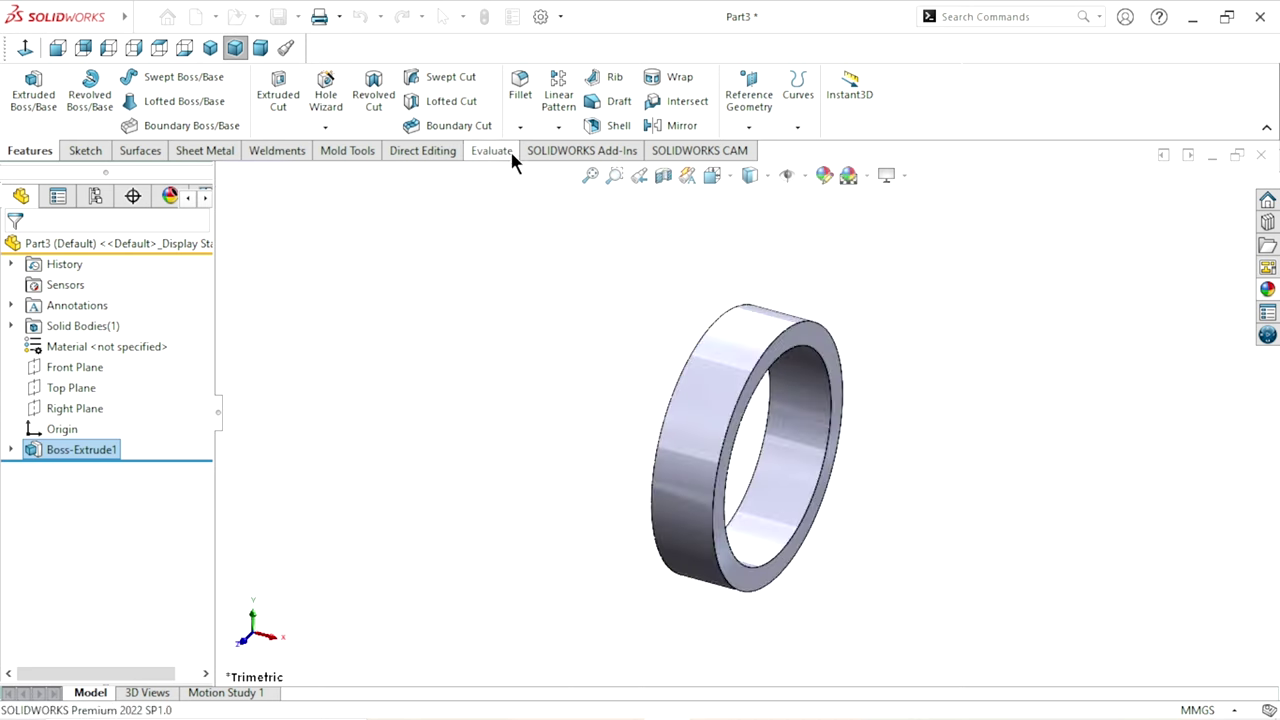
{"action": "left_click", "coordinate": [520, 126]}
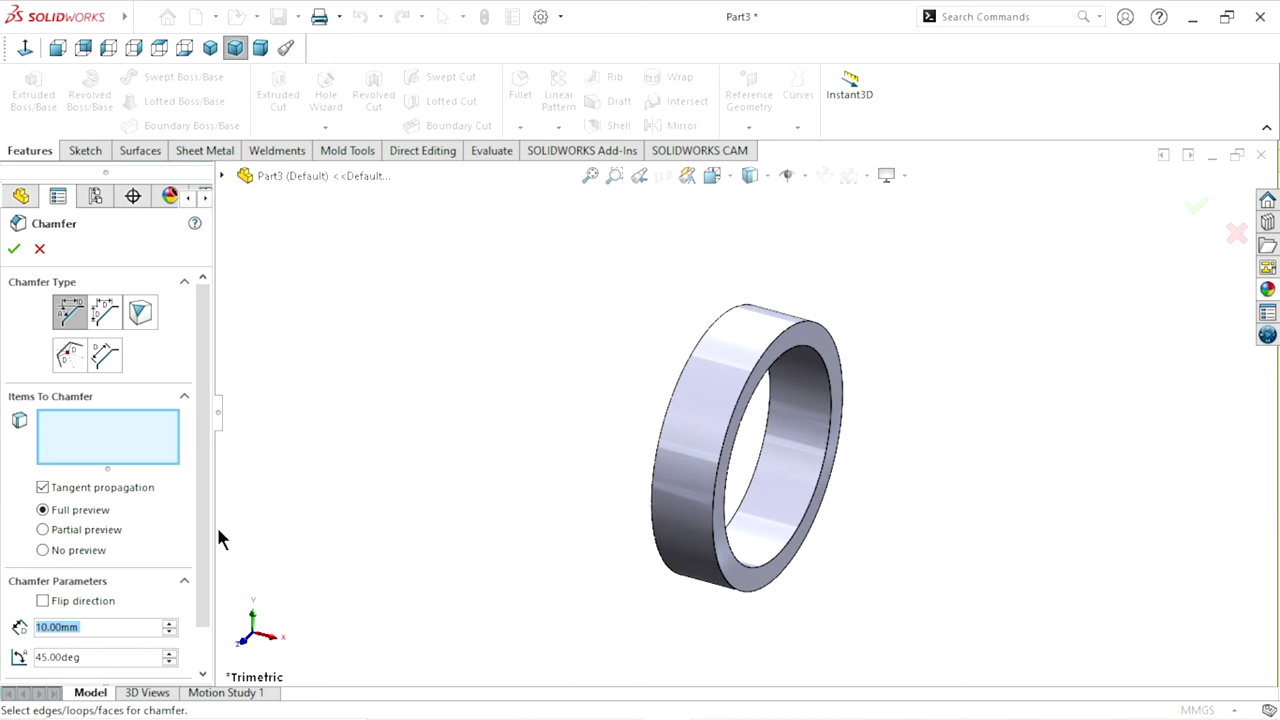
Step: Chamfer the edges of the ring's outer and inner faces at 1 mm × 45°
{"action": "type", "text": "1"}
{"action": "key", "text": "Return"}
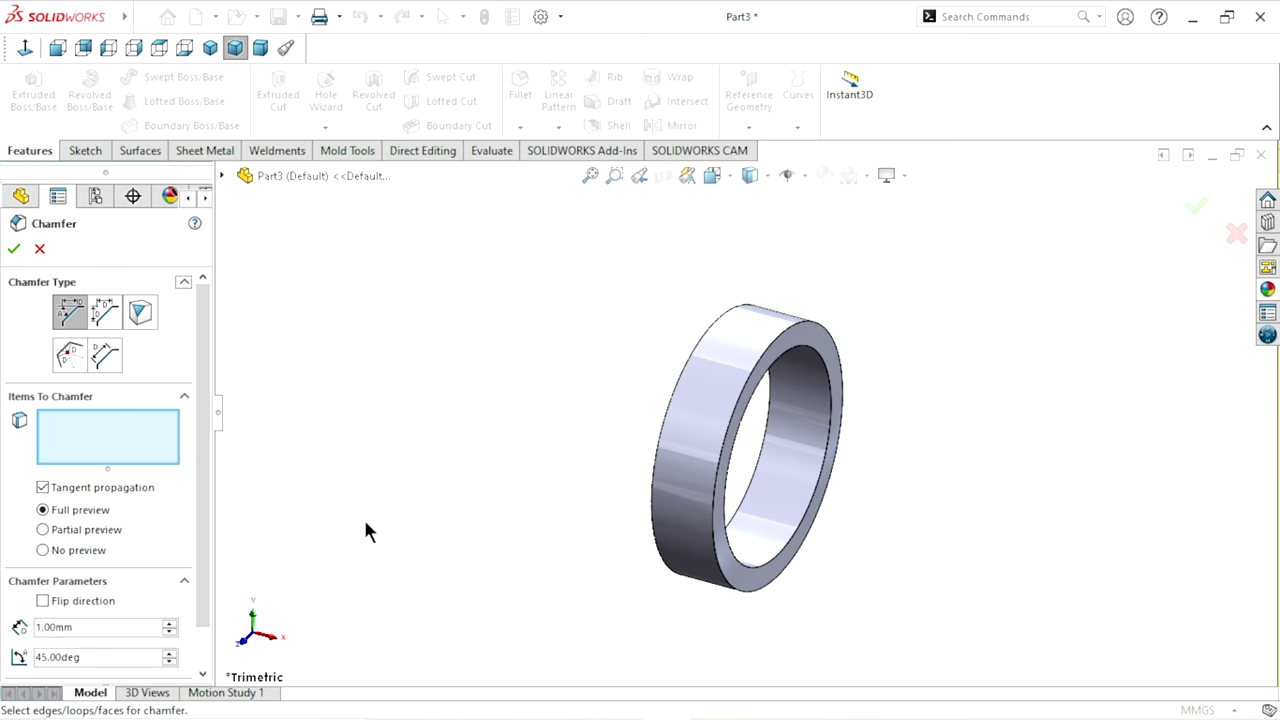
{"action": "left_click", "coordinate": [727, 366]}
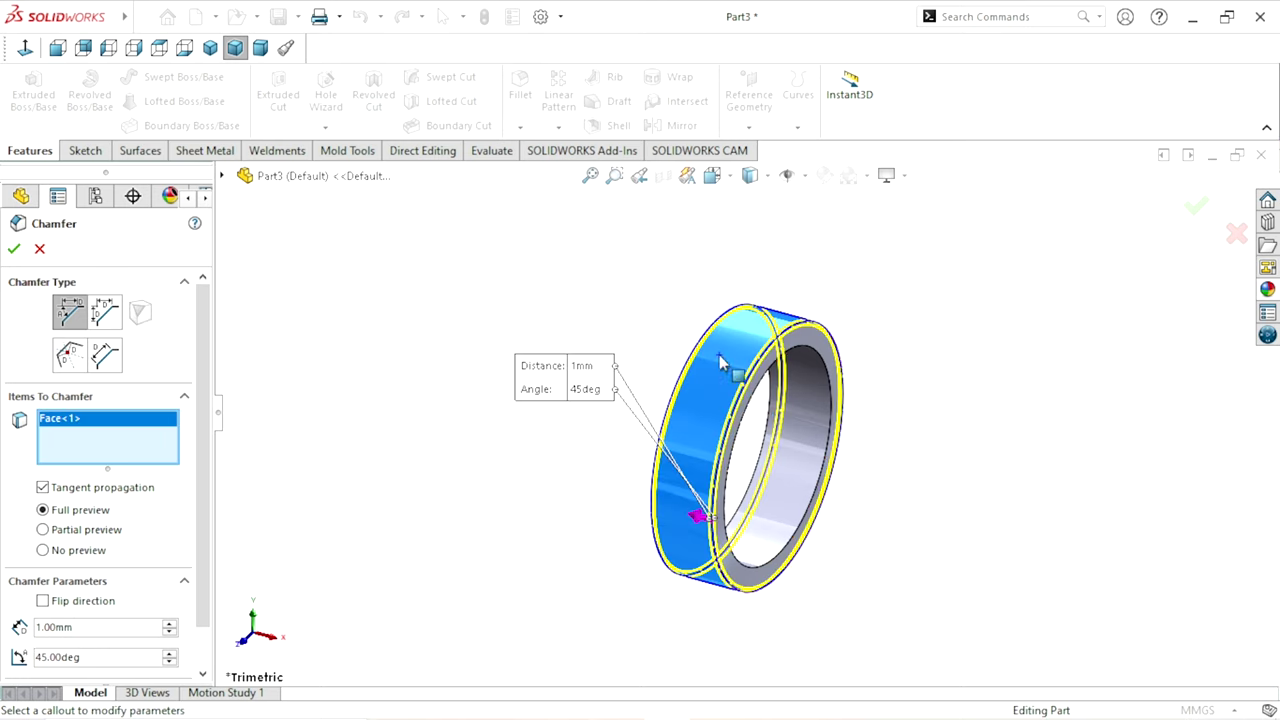
{"action": "left_click", "coordinate": [820, 423]}
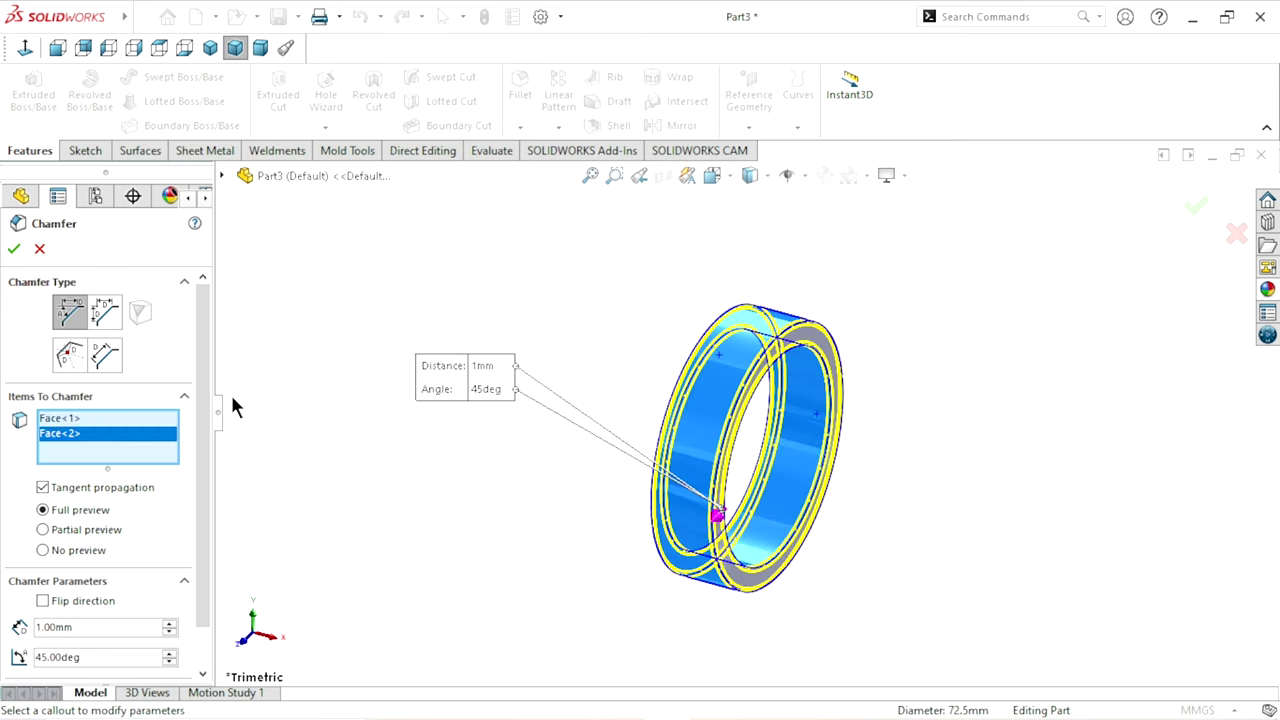
{"action": "left_click", "coordinate": [14, 250]}
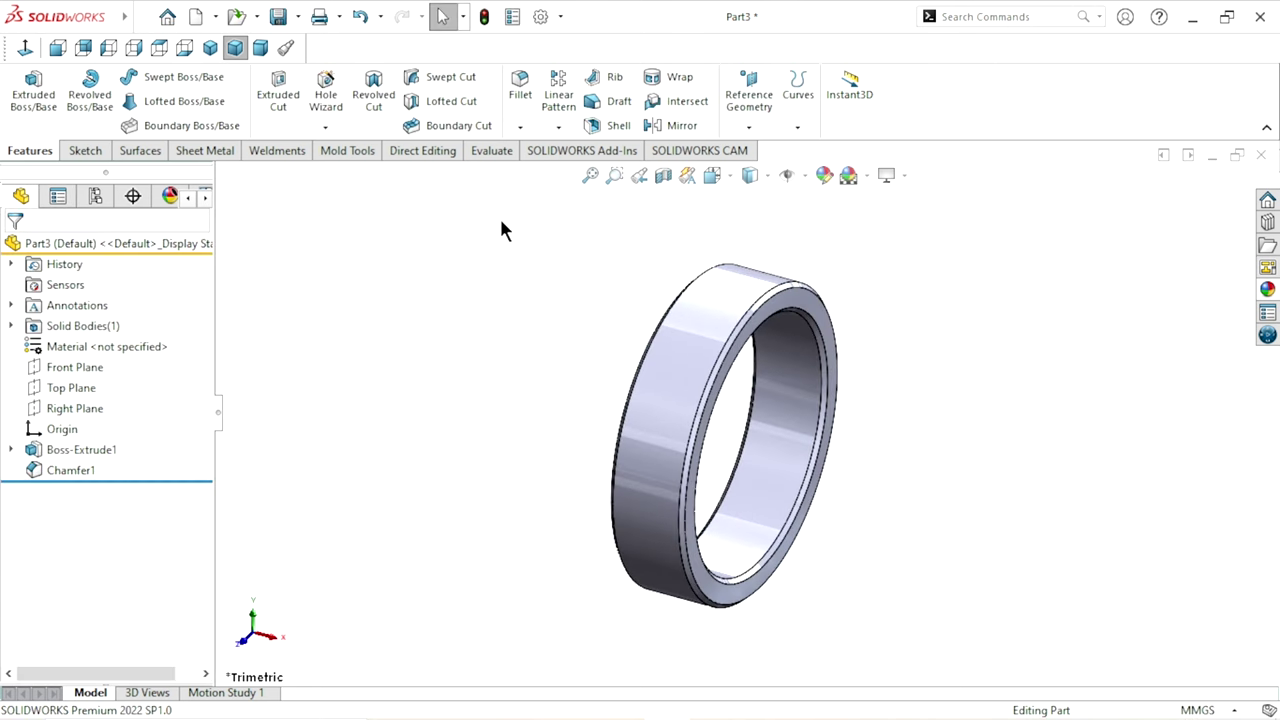
Step: Start a Metric Die thread of size M14x2.0 on the ring's outer edge
{"action": "left_click", "coordinate": [325, 130]}
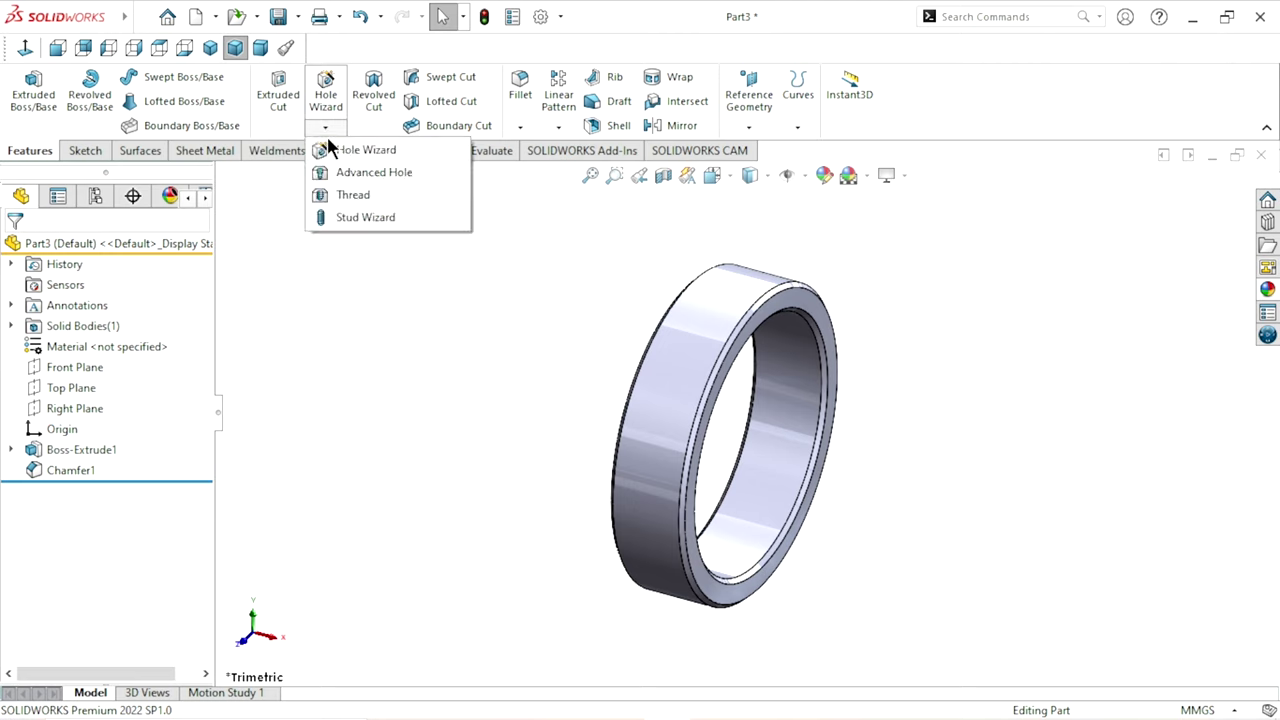
{"action": "left_click", "coordinate": [345, 189]}
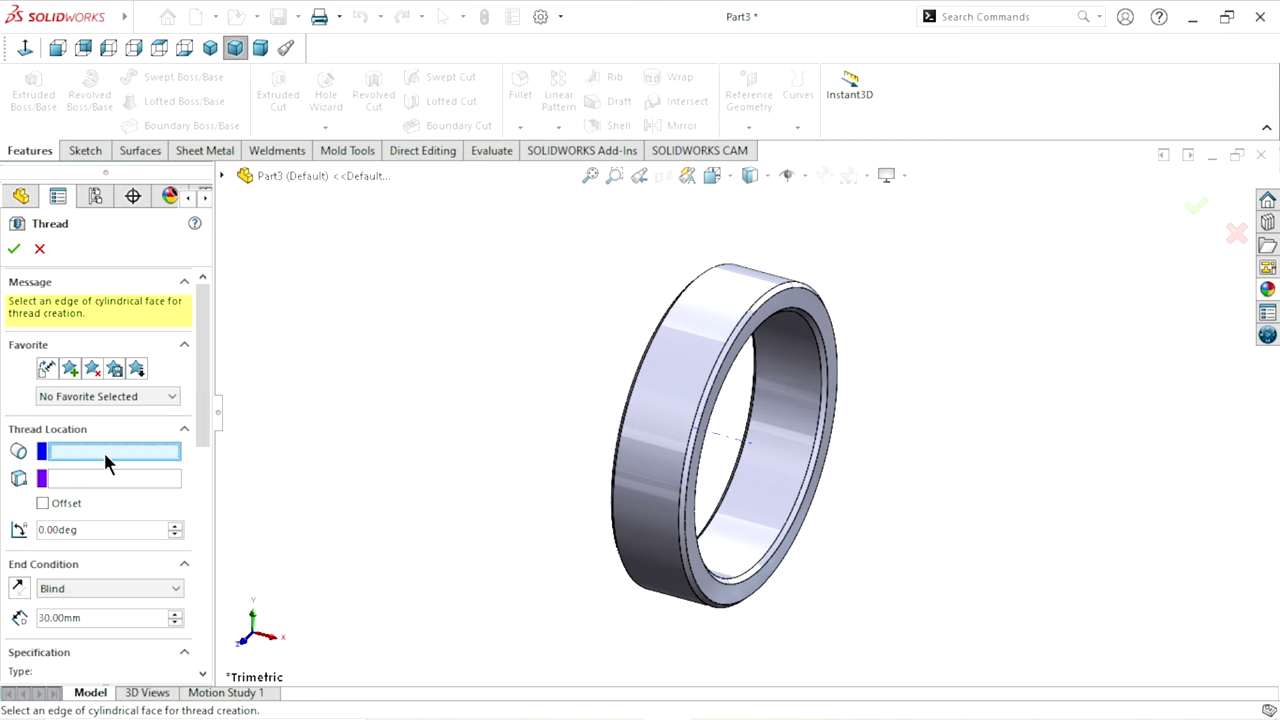
{"action": "left_click", "coordinate": [768, 293]}
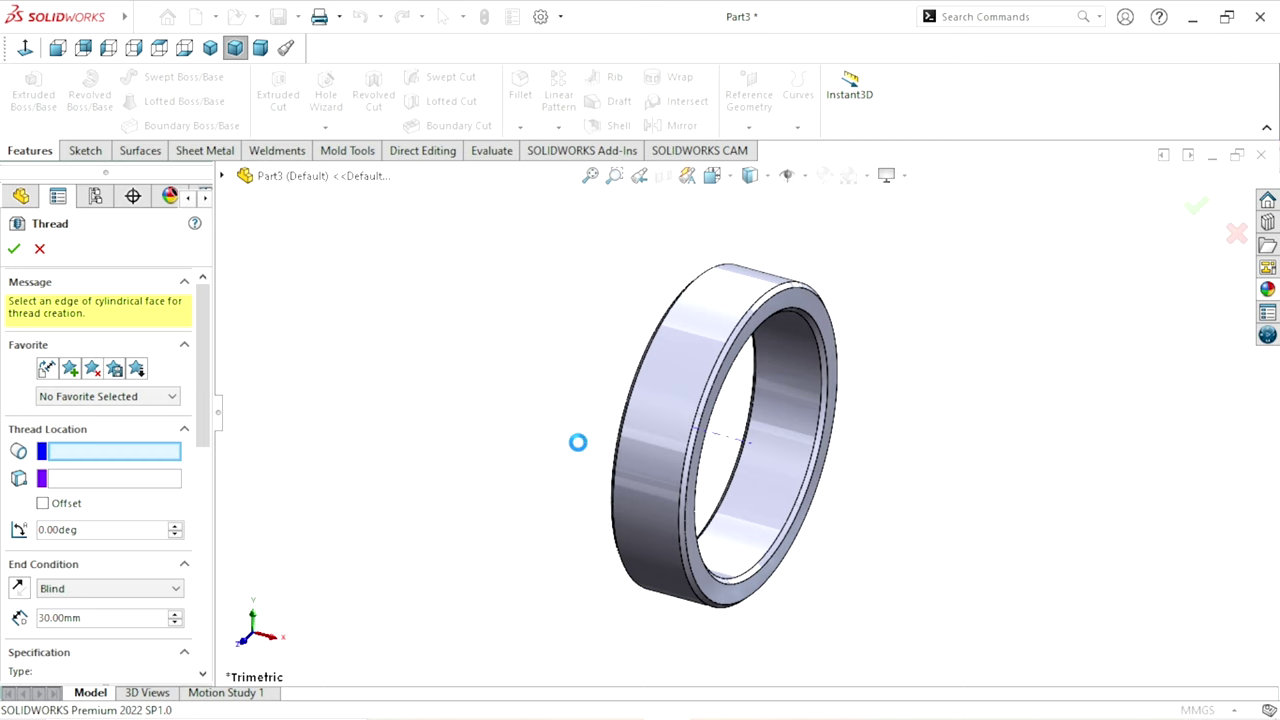
{"action": "left_click_drag", "start_coordinate": [203, 423], "coordinate": [210, 490]}
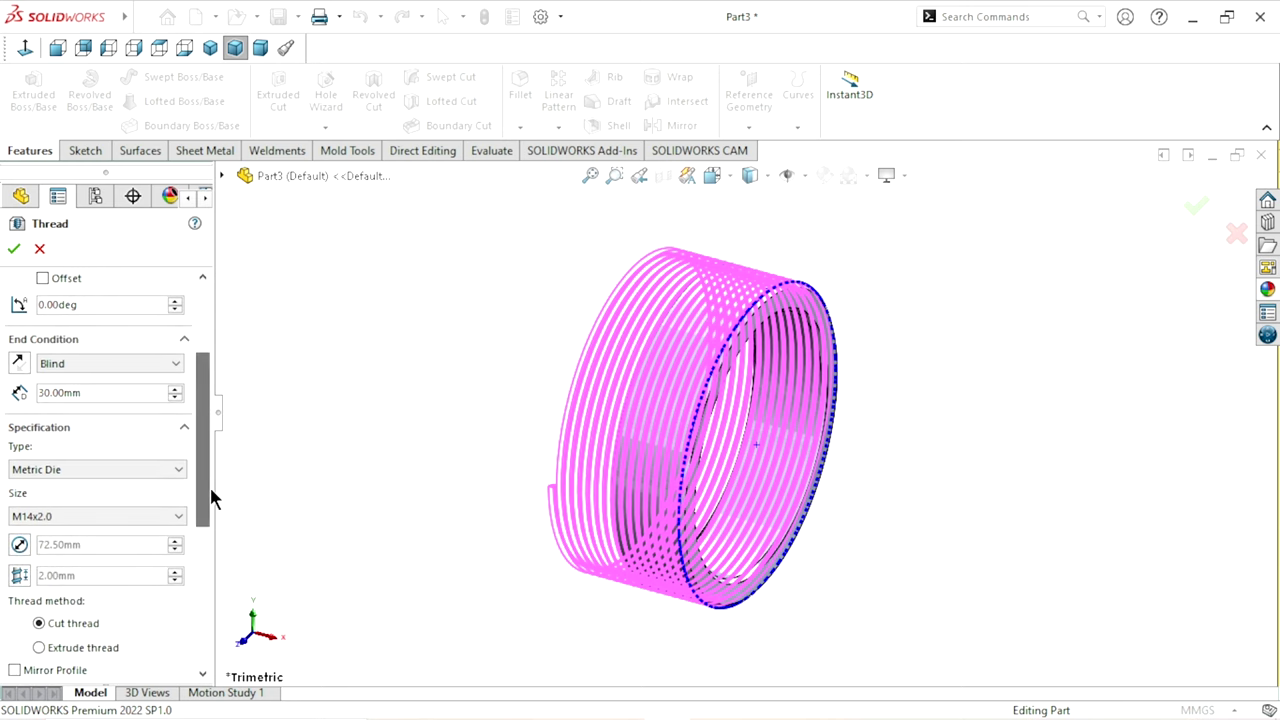
{"action": "left_click", "coordinate": [71, 462]}
{"action": "left_click", "coordinate": [71, 508]}
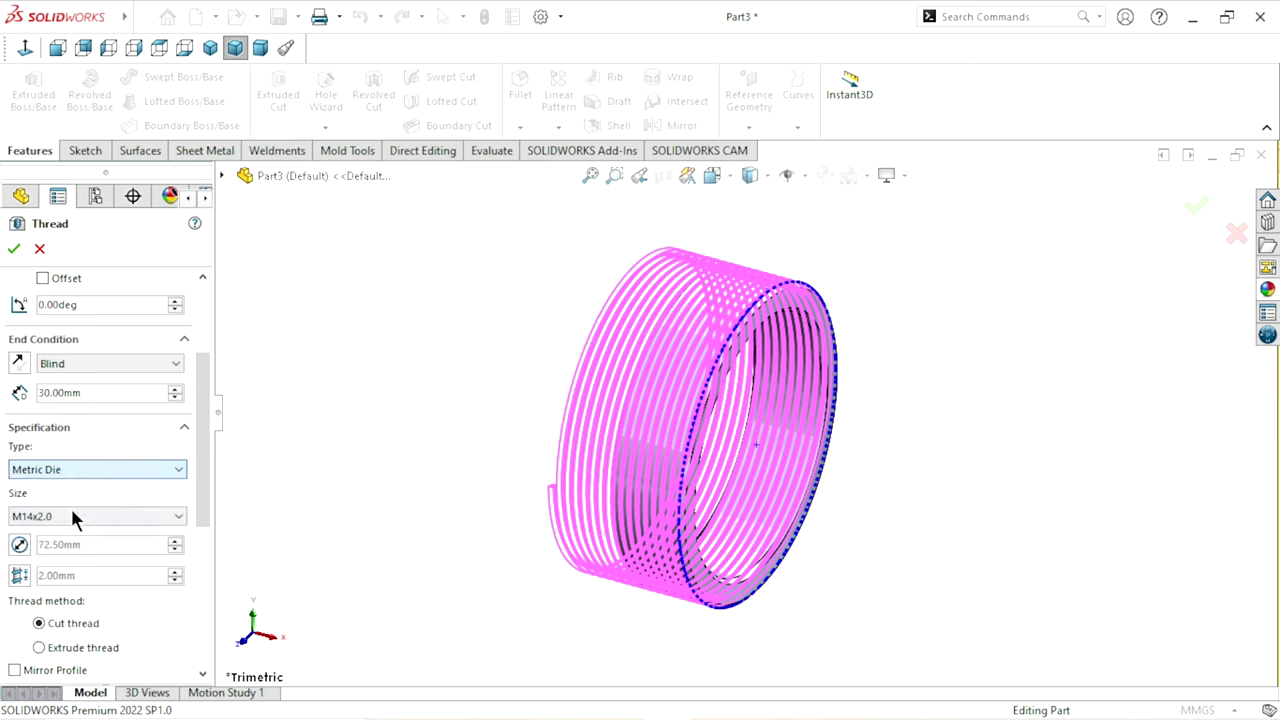
{"action": "left_click", "coordinate": [106, 514]}
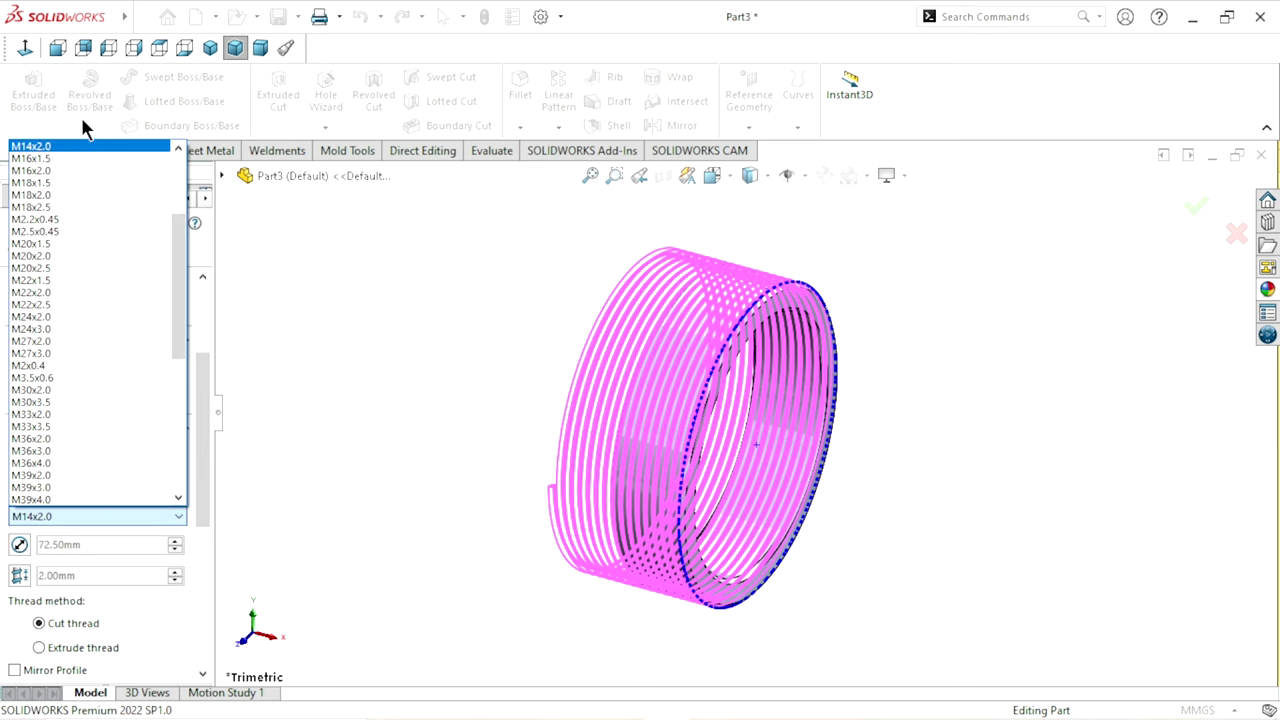
{"action": "left_click", "coordinate": [70, 147]}
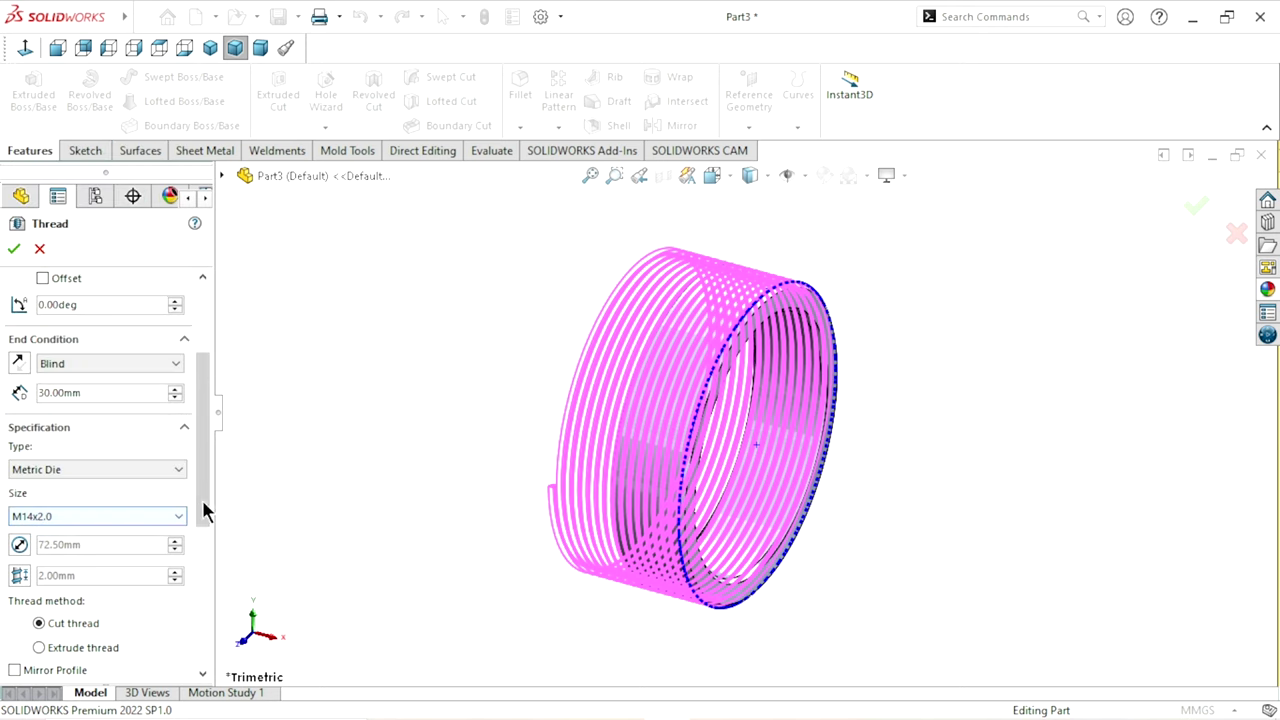
Step: Offset the thread 5 mm from the face, reverse its direction, and create it
{"action": "scroll", "coordinate": [186, 540], "scroll_direction": "down", "scroll_amount": 1}
{"action": "scroll", "coordinate": [171, 586], "scroll_direction": "down", "scroll_amount": 2}
{"action": "scroll", "coordinate": [191, 583], "scroll_direction": "up", "scroll_amount": 1}
{"action": "scroll", "coordinate": [191, 583], "scroll_direction": "up", "scroll_amount": 1}
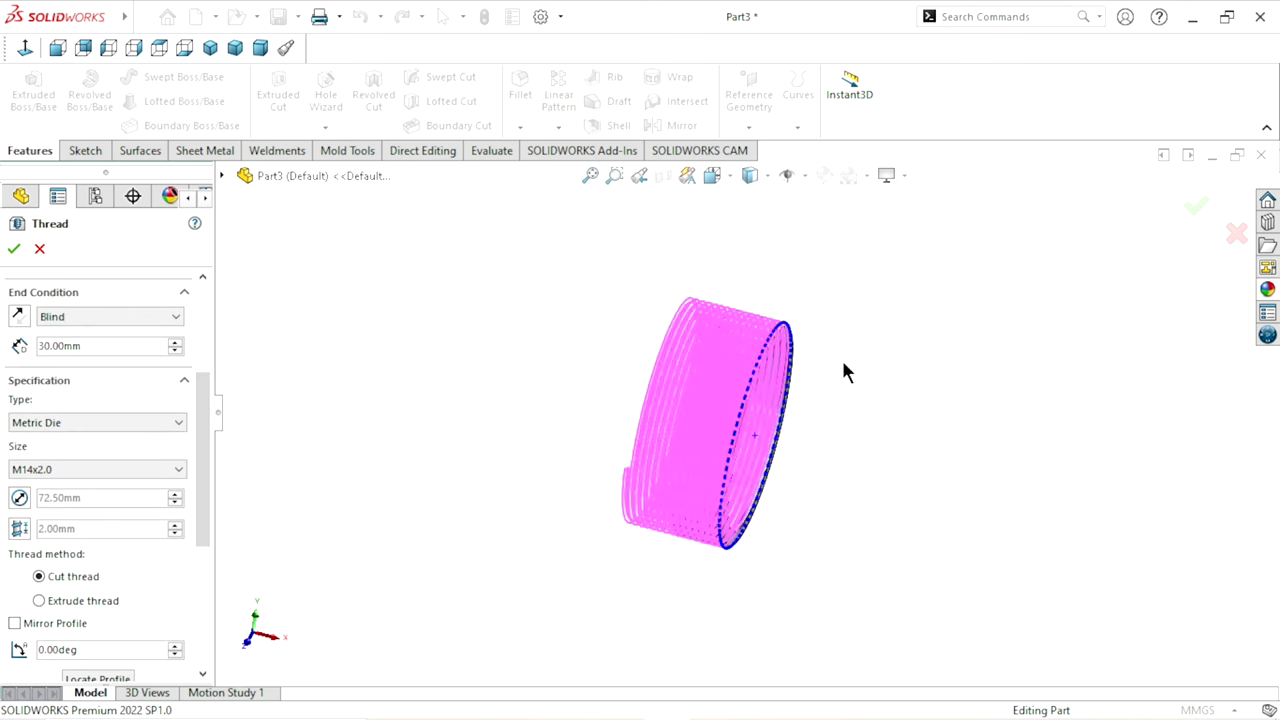
{"action": "scroll", "coordinate": [790, 365], "scroll_direction": "down", "scroll_amount": 3}
{"action": "scroll", "coordinate": [724, 388], "scroll_direction": "up", "scroll_amount": 1}
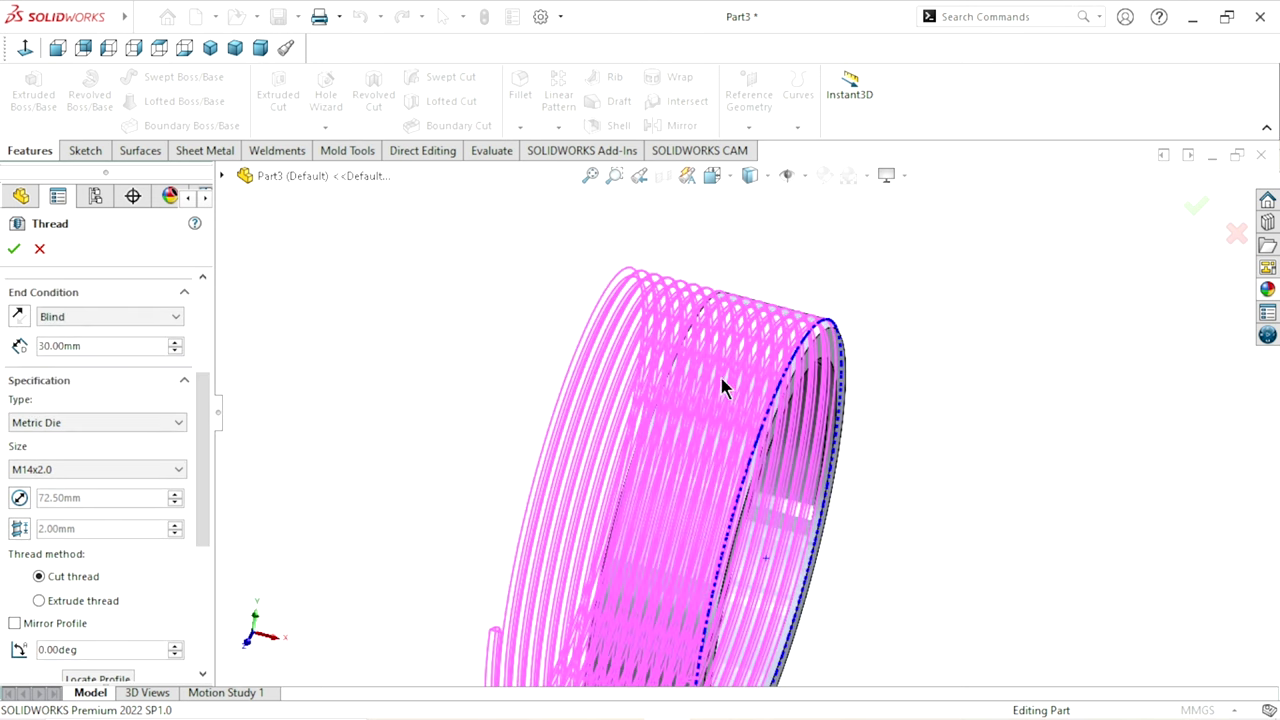
{"action": "left_click_drag", "start_coordinate": [200, 402], "coordinate": [203, 334]}
{"action": "left_click", "coordinate": [42, 398]}
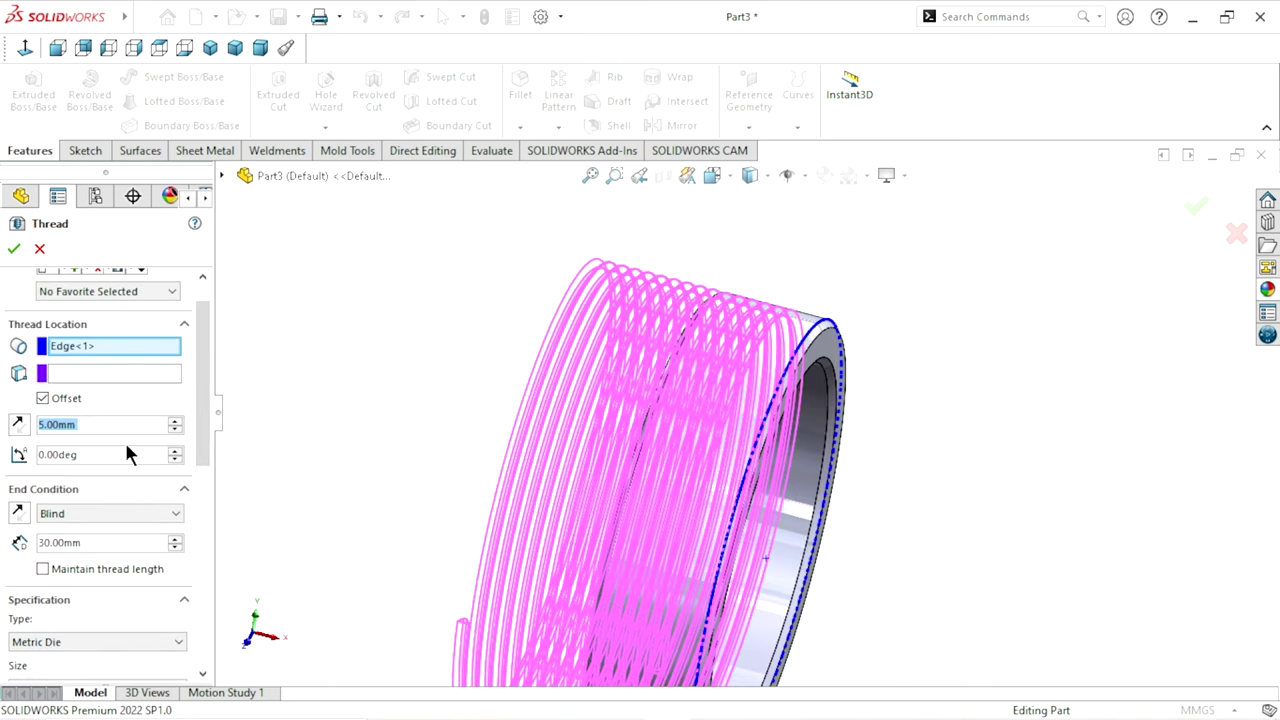
{"action": "left_click", "coordinate": [16, 424]}
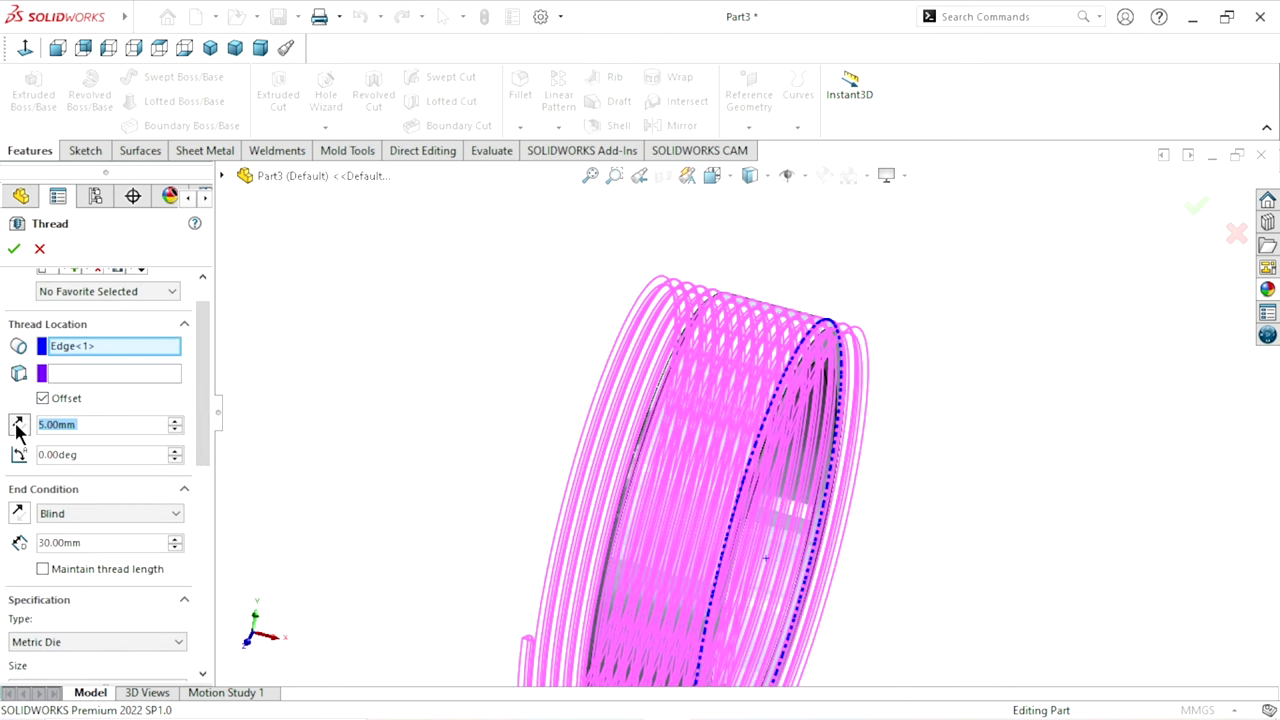
{"action": "left_click", "coordinate": [14, 248]}
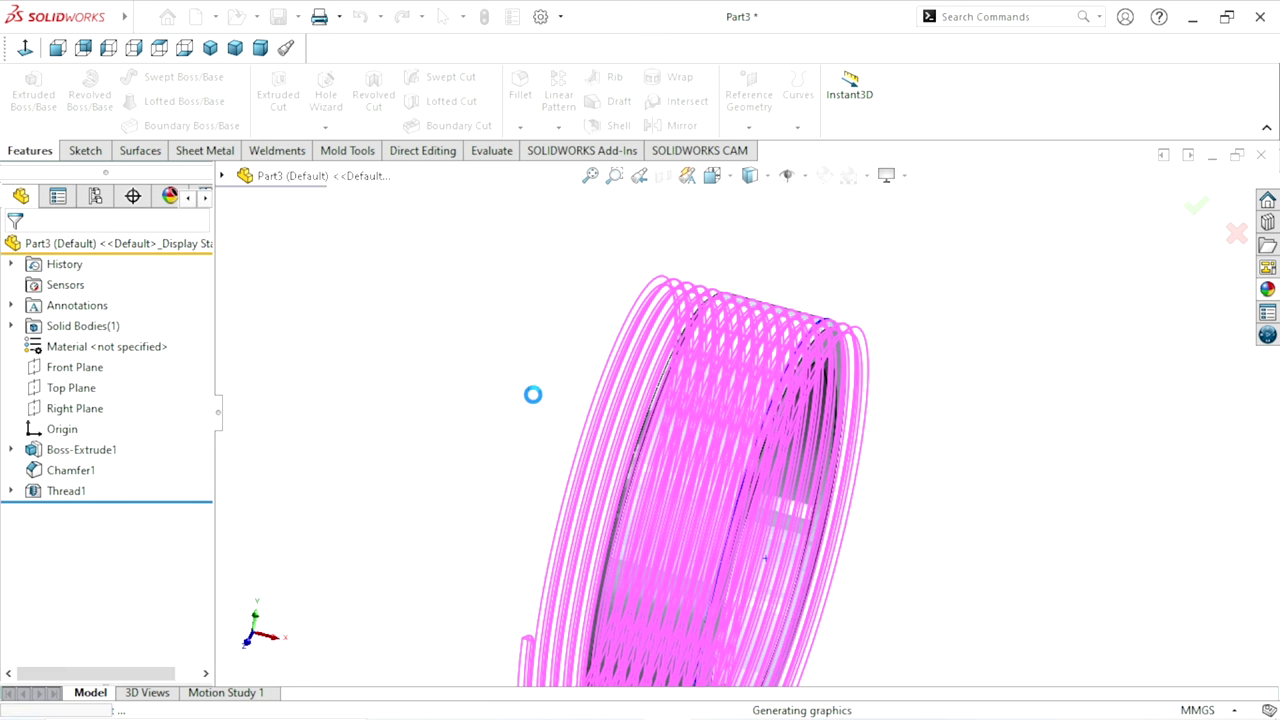
{"action": "left_click", "coordinate": [906, 430]}
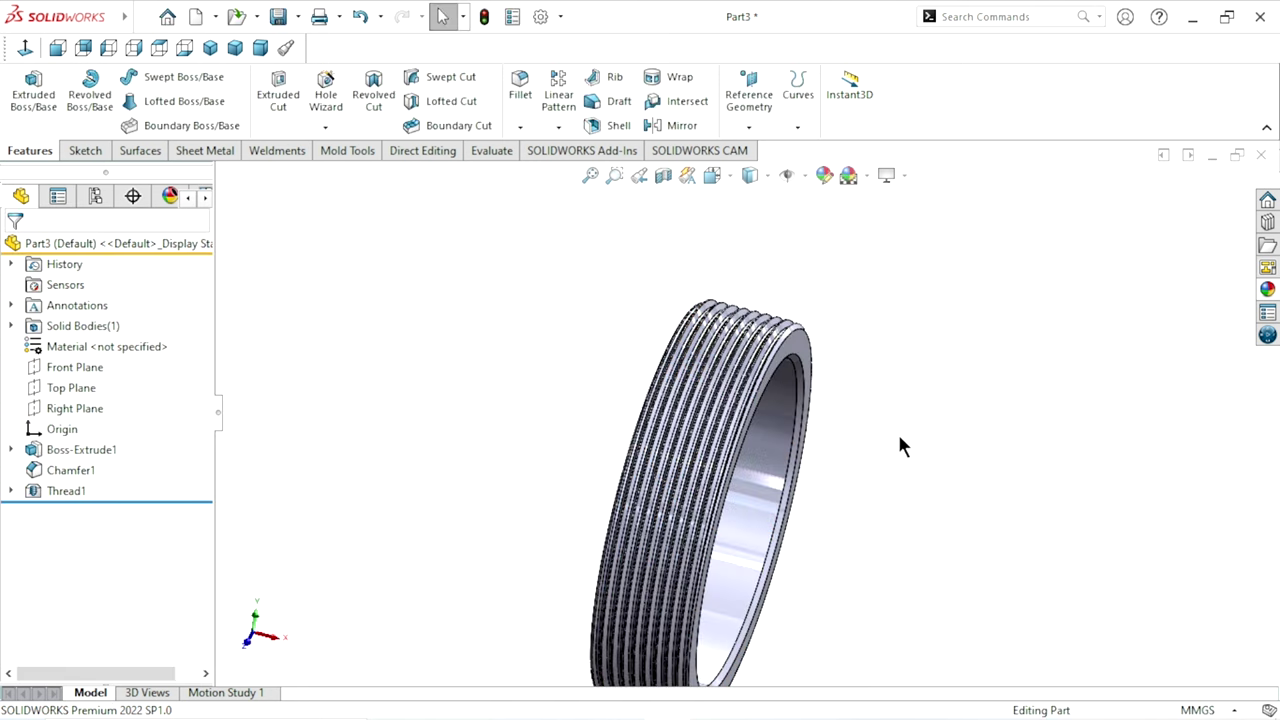
Step: Select the ring's front face and view it straight on
{"action": "mouse_move", "coordinate": [886, 432]}
{"action": "middle_mouse_down"}
{"action": "mouse_move", "coordinate": [727, 450]}
{"action": "mouse_move", "coordinate": [763, 337]}
{"action": "middle_mouse_up"}
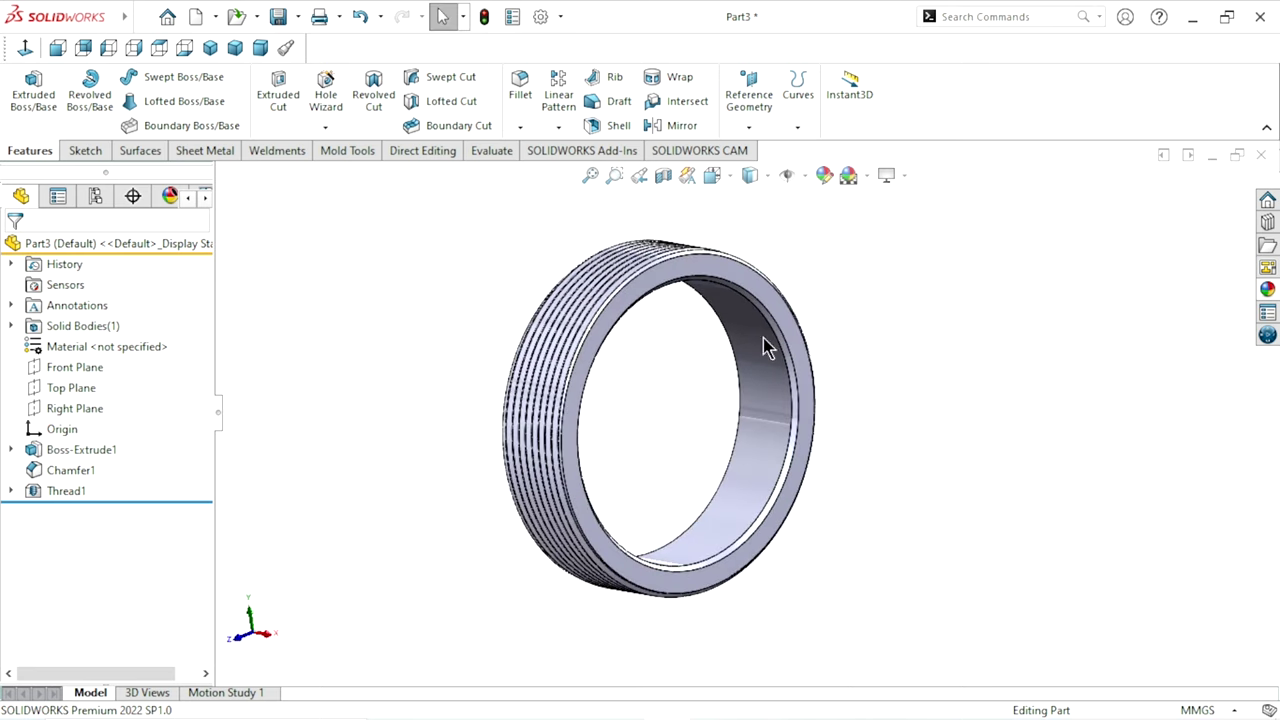
{"action": "left_click", "coordinate": [208, 50]}
{"action": "left_click", "coordinate": [848, 328]}
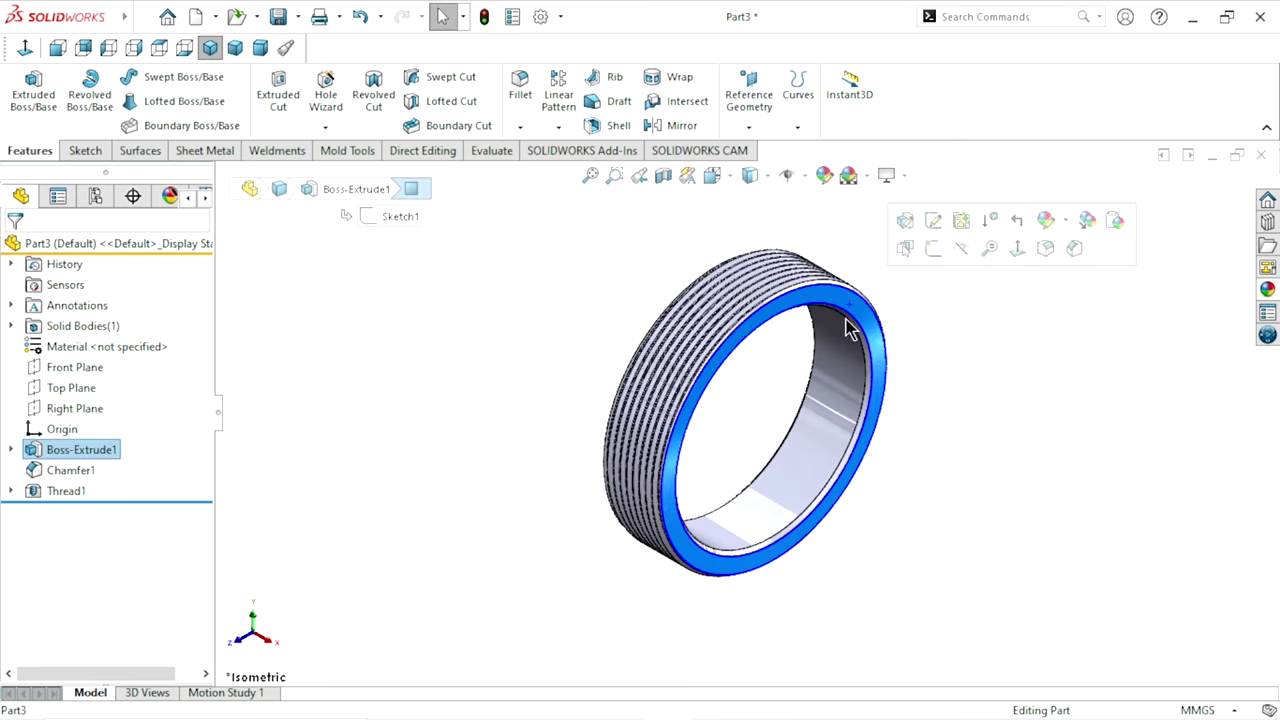
{"action": "left_click", "coordinate": [25, 50]}
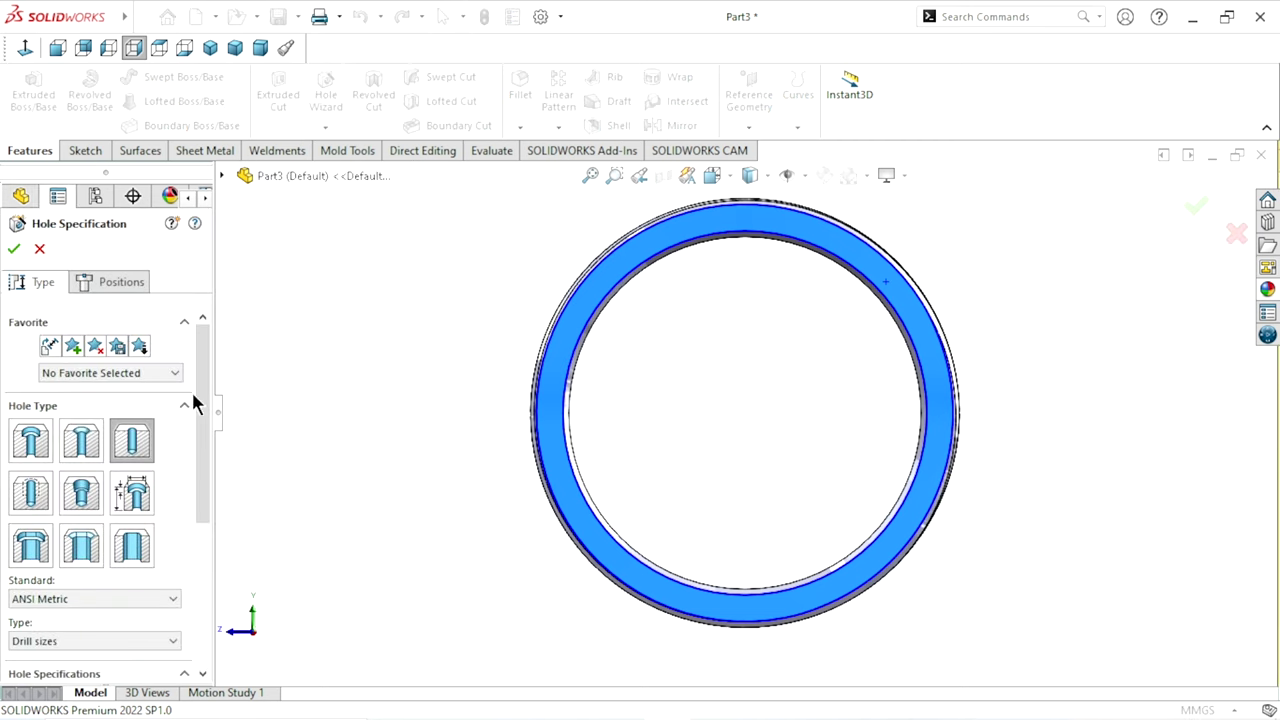
Step: Place an ANSI Metric Ø3.0 drill-size hole, 3 mm deep, near the top of the face
{"action": "left_click_drag", "start_coordinate": [205, 417], "coordinate": [177, 555]}
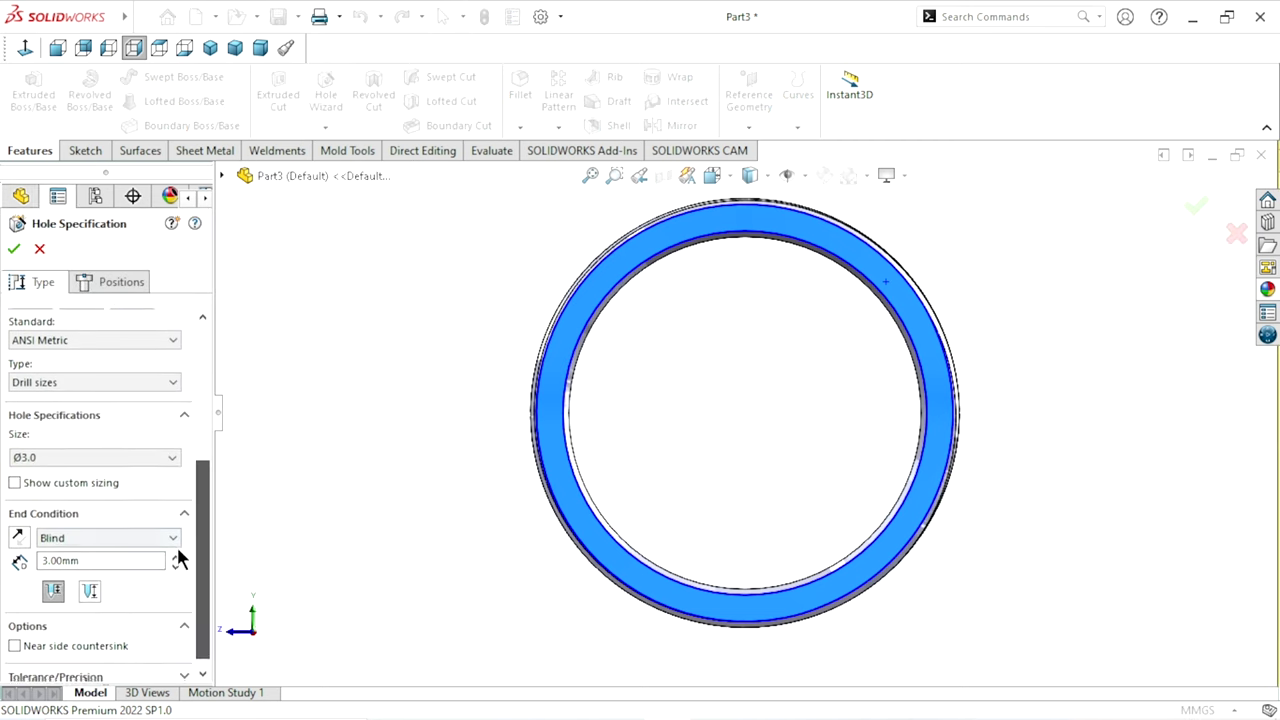
{"action": "left_click", "coordinate": [69, 338]}
{"action": "left_click", "coordinate": [57, 354]}
{"action": "left_click", "coordinate": [72, 377]}
{"action": "left_click", "coordinate": [54, 409]}
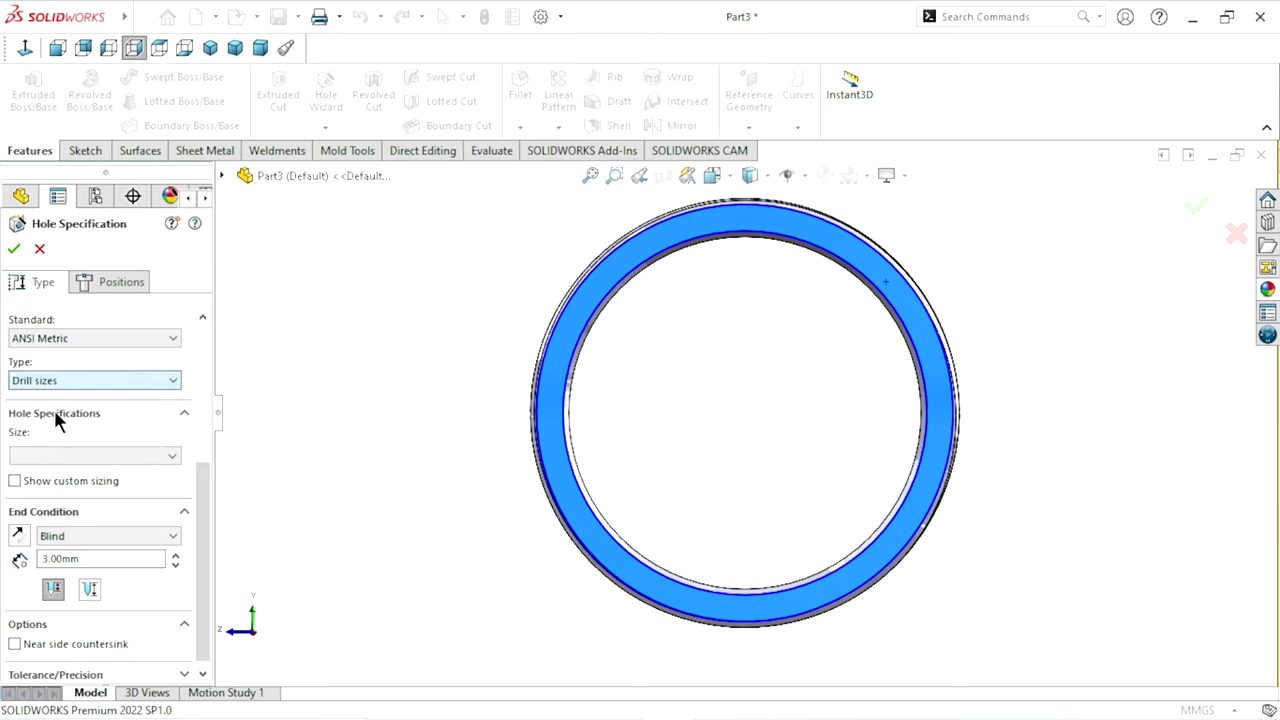
{"action": "left_click", "coordinate": [86, 455]}
{"action": "left_click", "coordinate": [48, 474]}
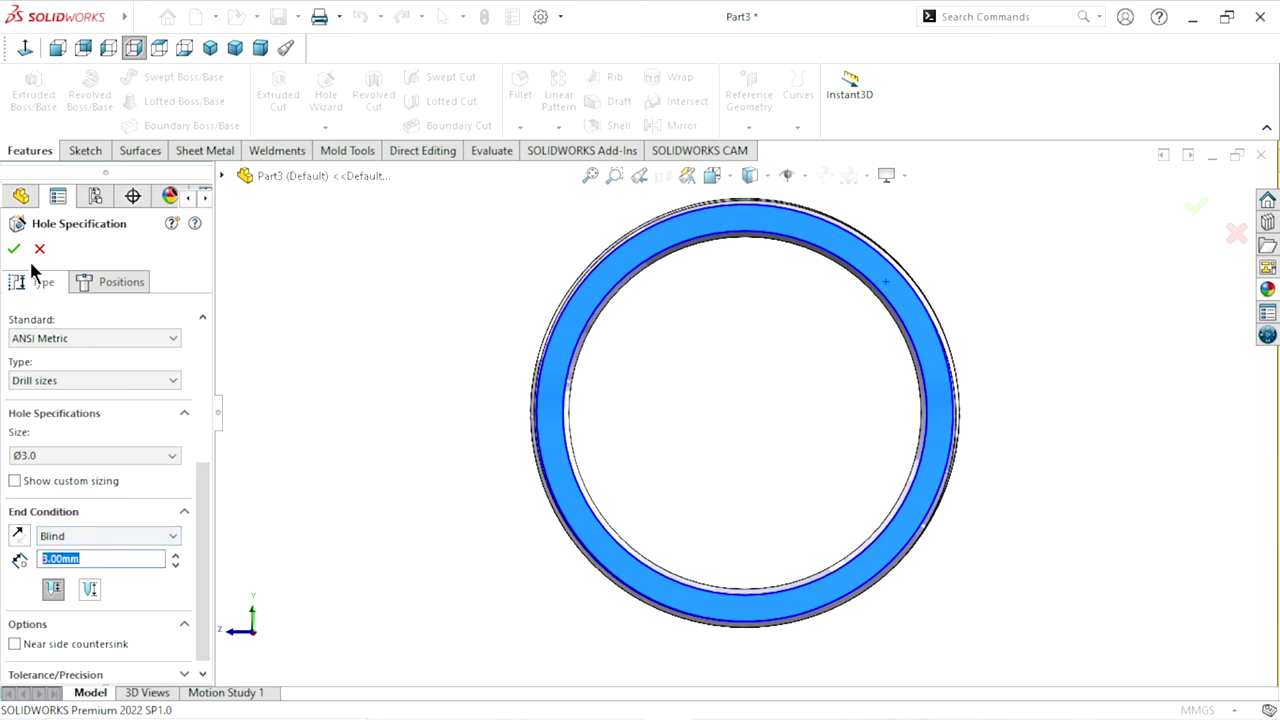
{"action": "left_click", "coordinate": [103, 284]}
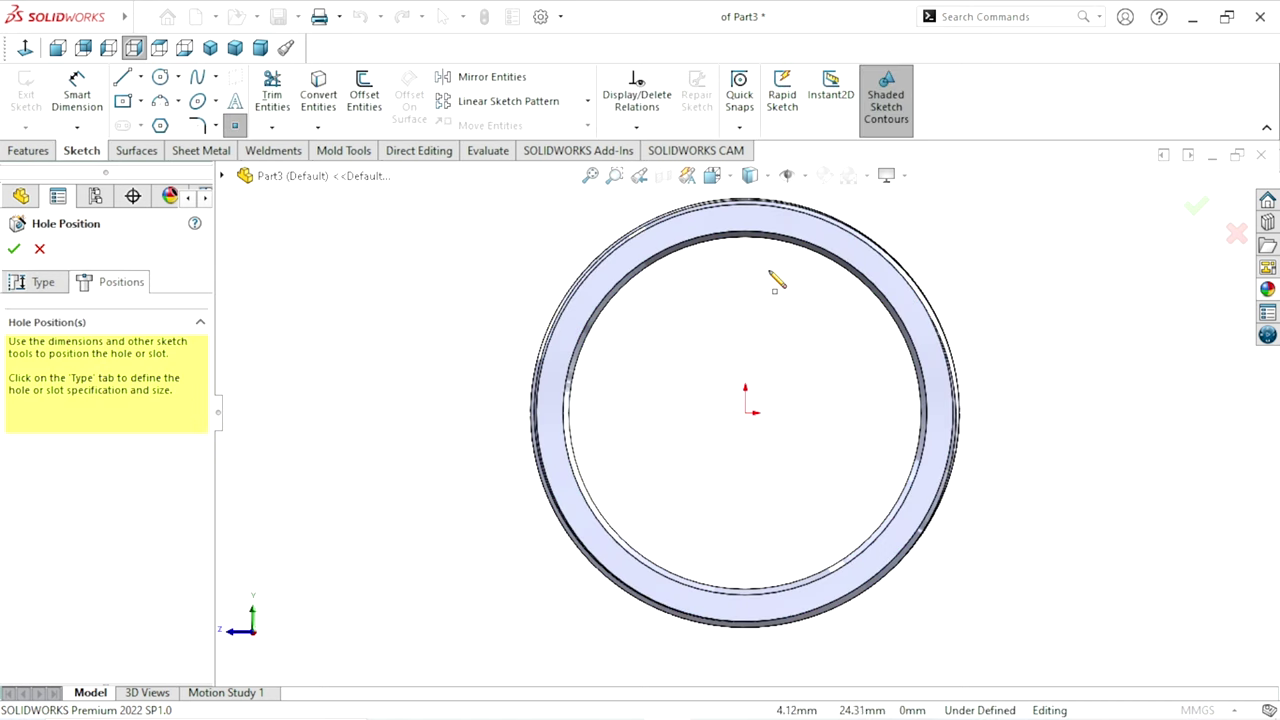
{"action": "left_click", "coordinate": [740, 238]}
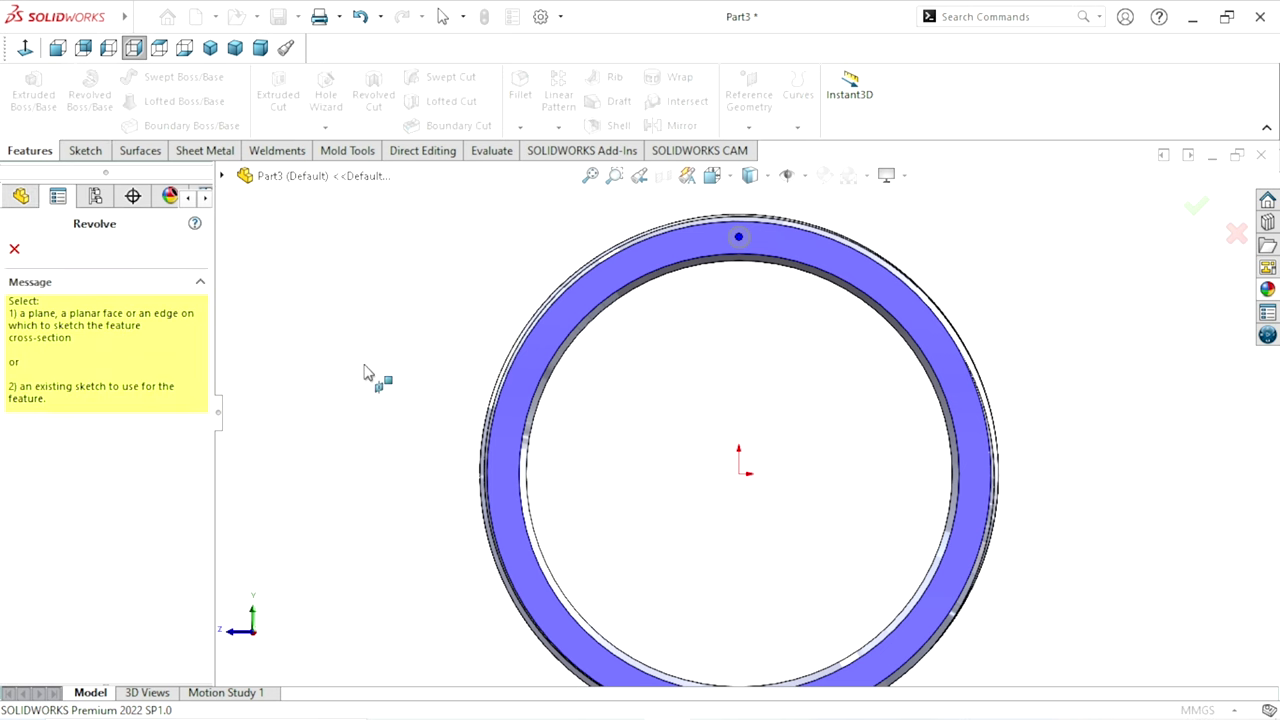
{"action": "left_click", "coordinate": [14, 250]}
{"action": "left_click", "coordinate": [11, 512]}
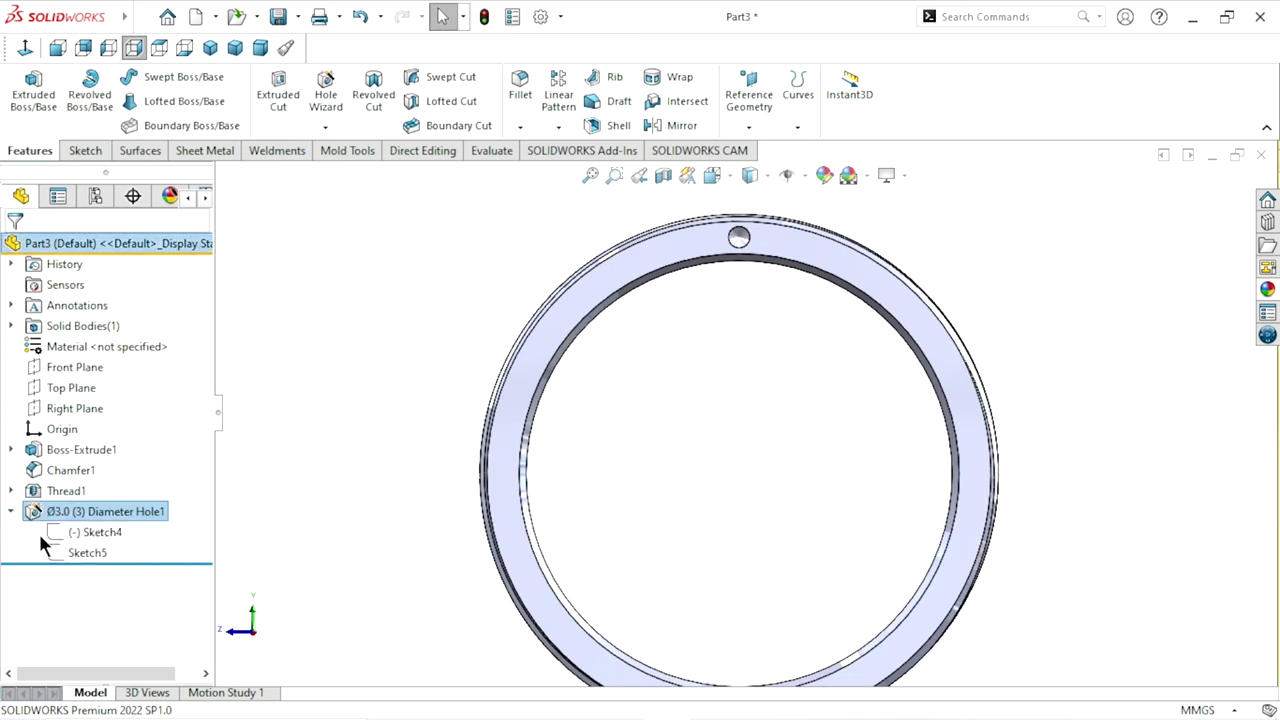
Step: Edit the hole's position sketch and dimension the hole point 33 mm above the origin
{"action": "left_click", "coordinate": [76, 533]}
{"action": "left_click", "coordinate": [90, 482]}
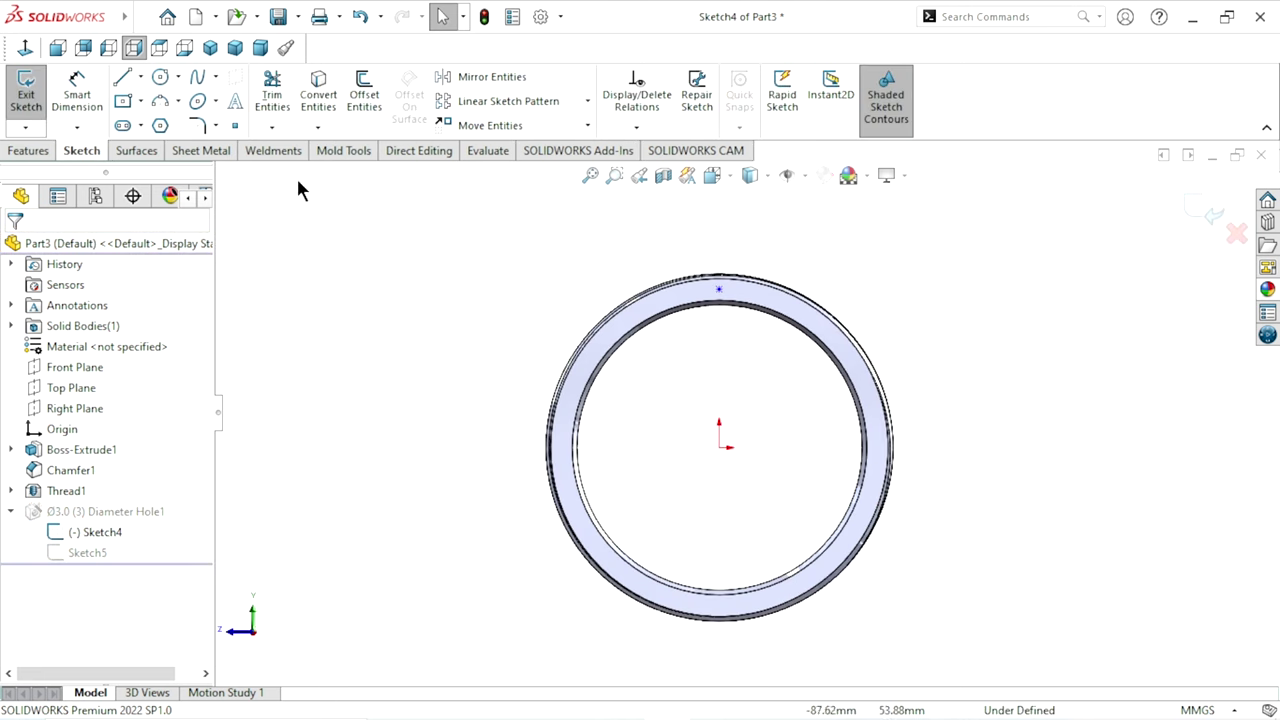
{"action": "left_click", "coordinate": [77, 93]}
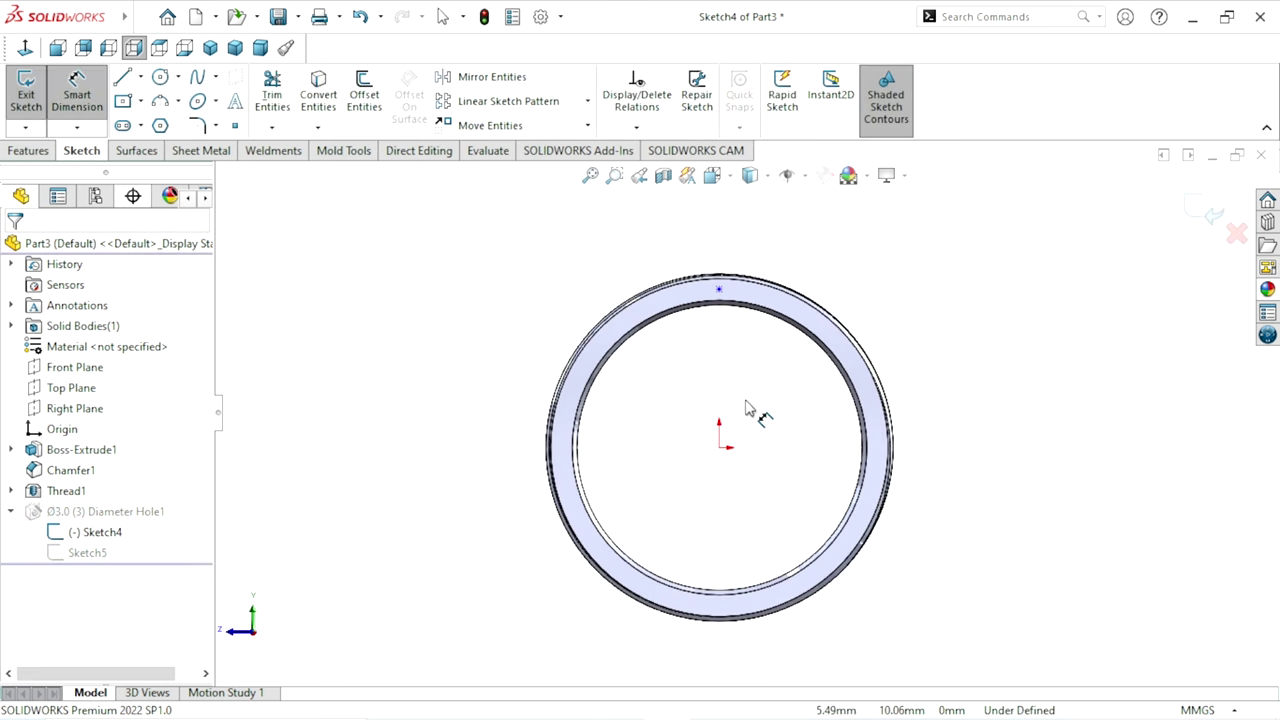
{"action": "left_click", "coordinate": [721, 448]}
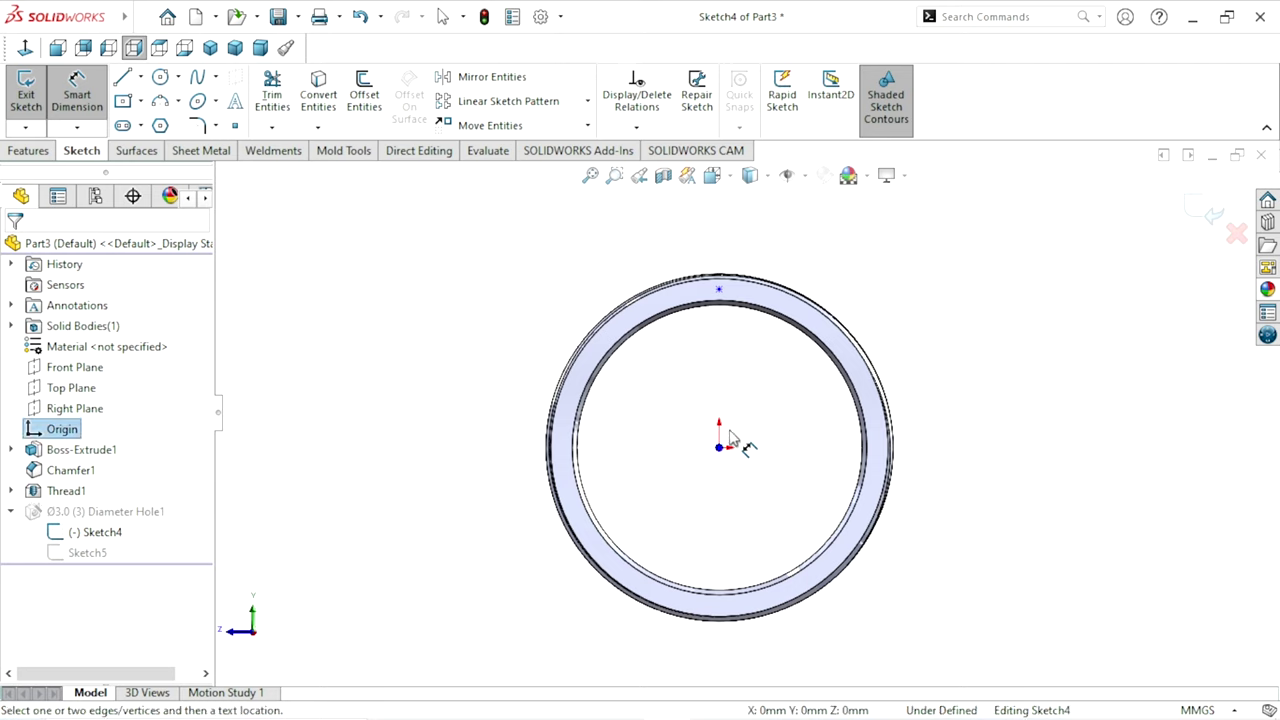
{"action": "left_click", "coordinate": [720, 290]}
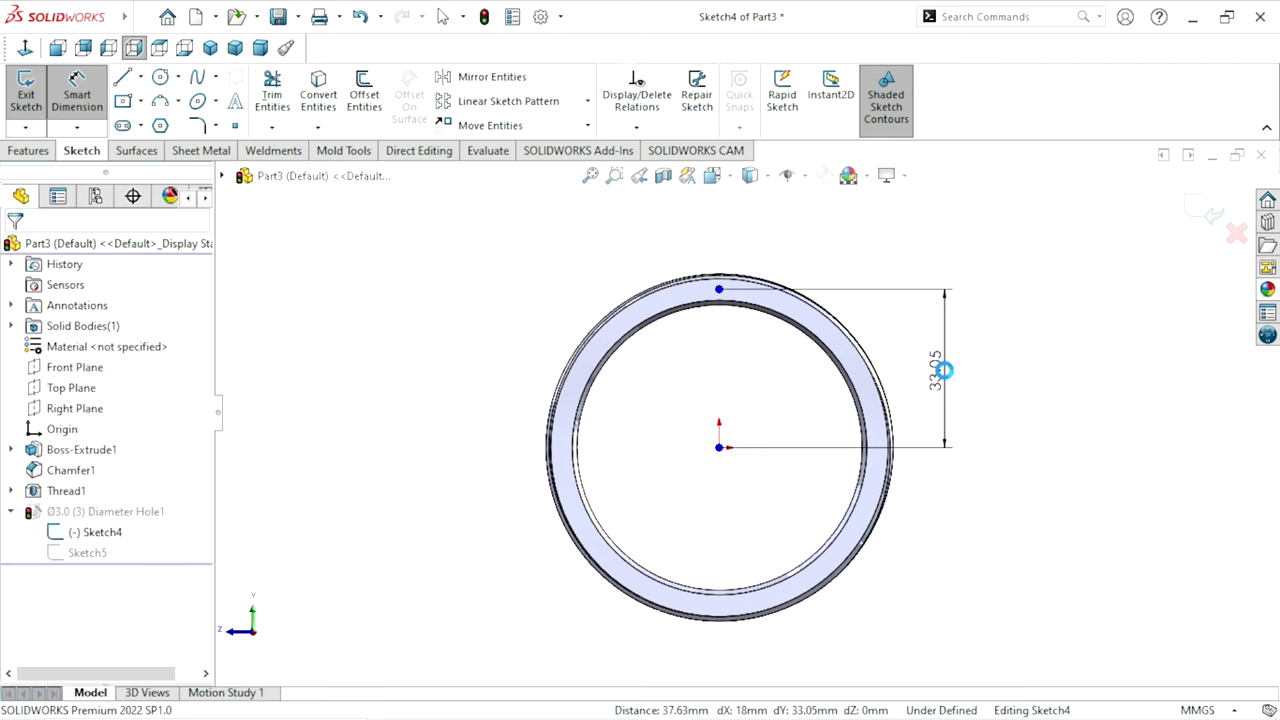
{"action": "left_click", "coordinate": [944, 368]}
{"action": "left_click", "coordinate": [866, 344]}
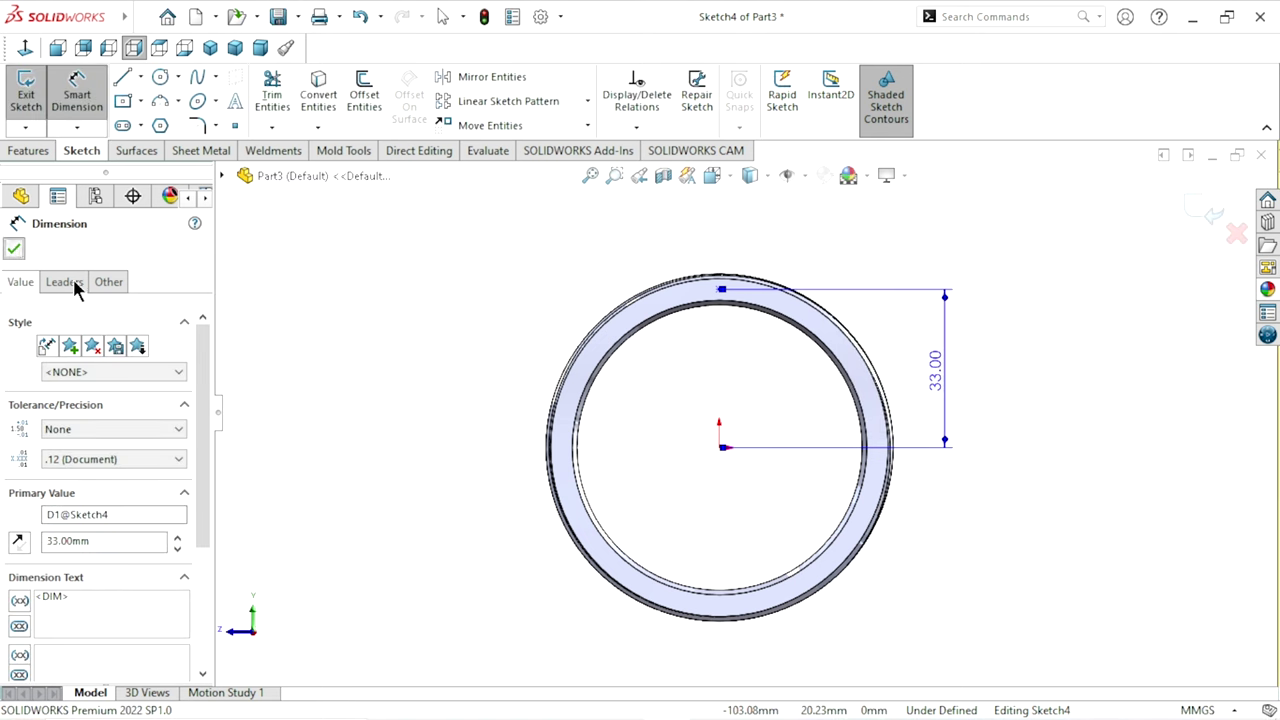
{"action": "left_click", "coordinate": [14, 249]}
{"action": "scroll", "coordinate": [727, 387], "scroll_direction": "down", "scroll_amount": 2}
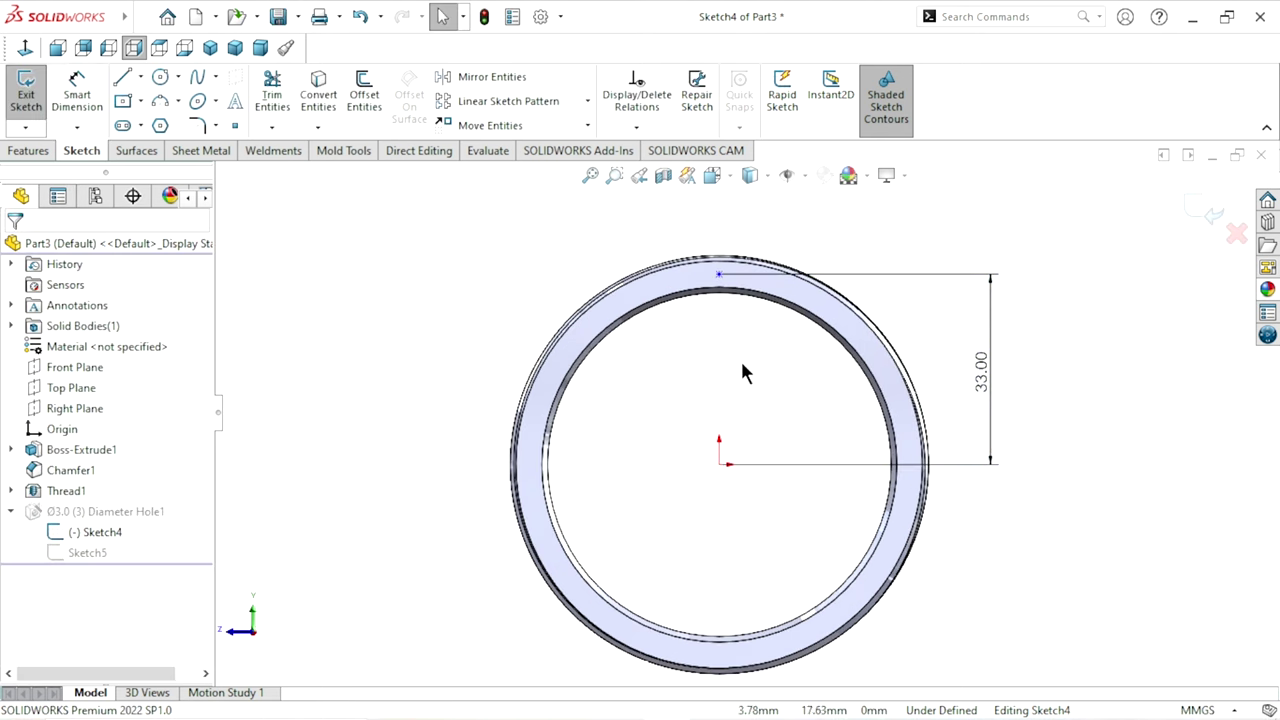
Step: Align the hole point vertically with the origin and exit the sketch
{"action": "left_click", "coordinate": [719, 274]}
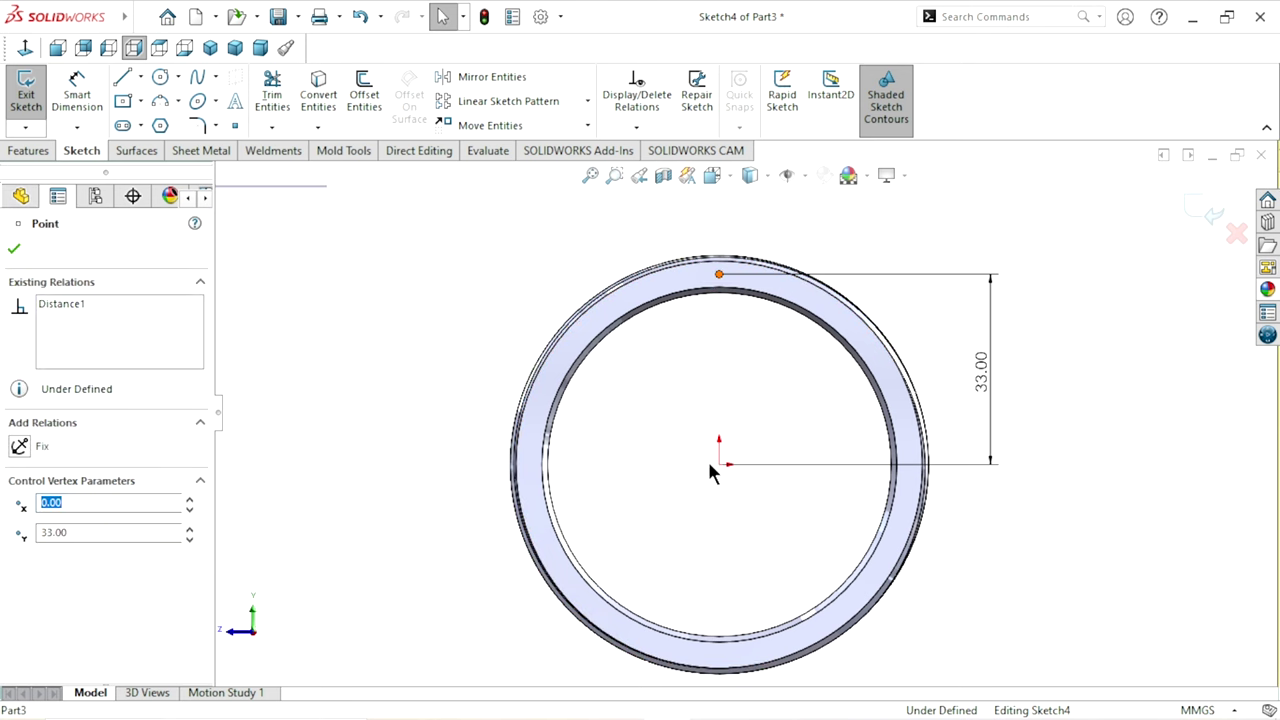
{"action": "left_click", "coordinate": [719, 465], "text": "ctrl"}
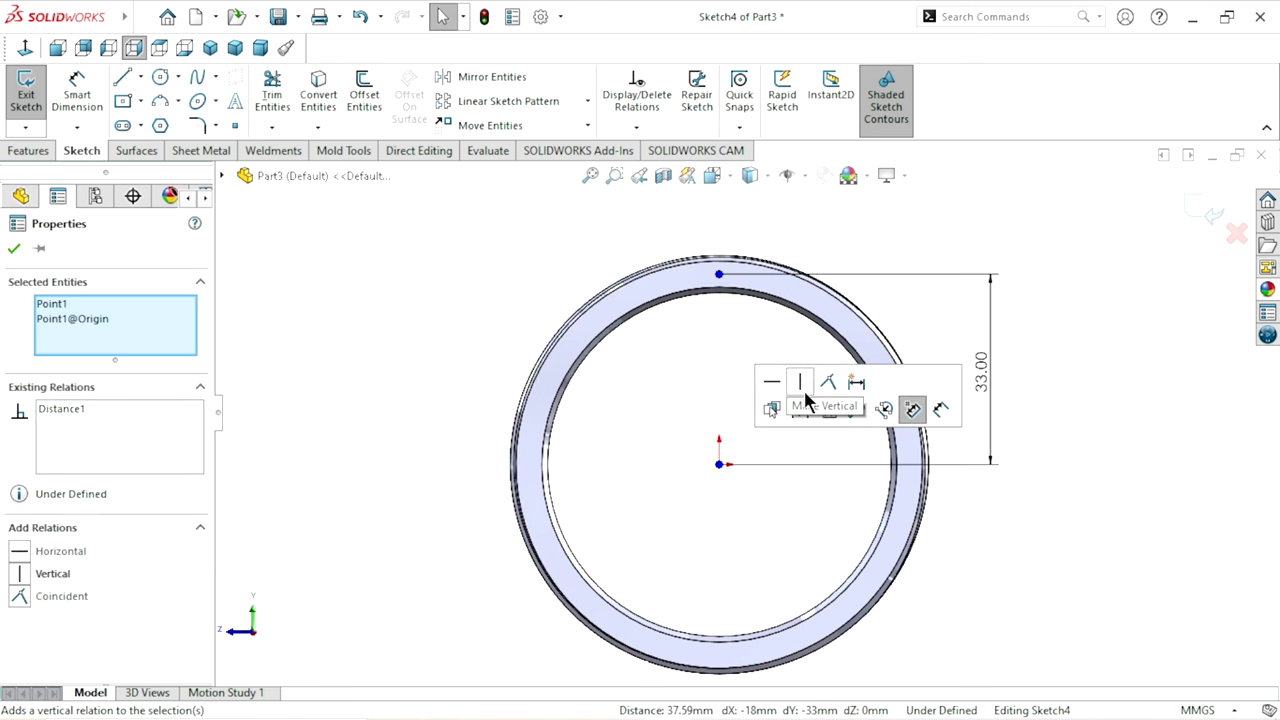
{"action": "left_click", "coordinate": [801, 390]}
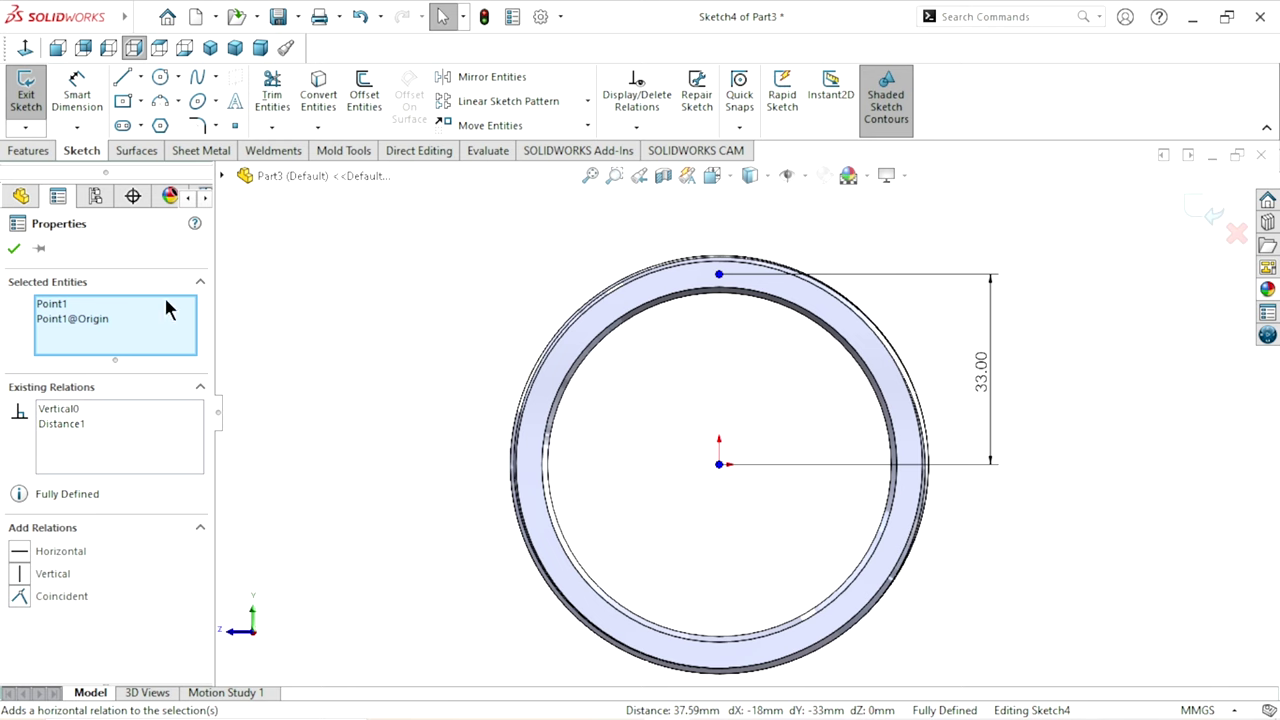
{"action": "left_click", "coordinate": [15, 249]}
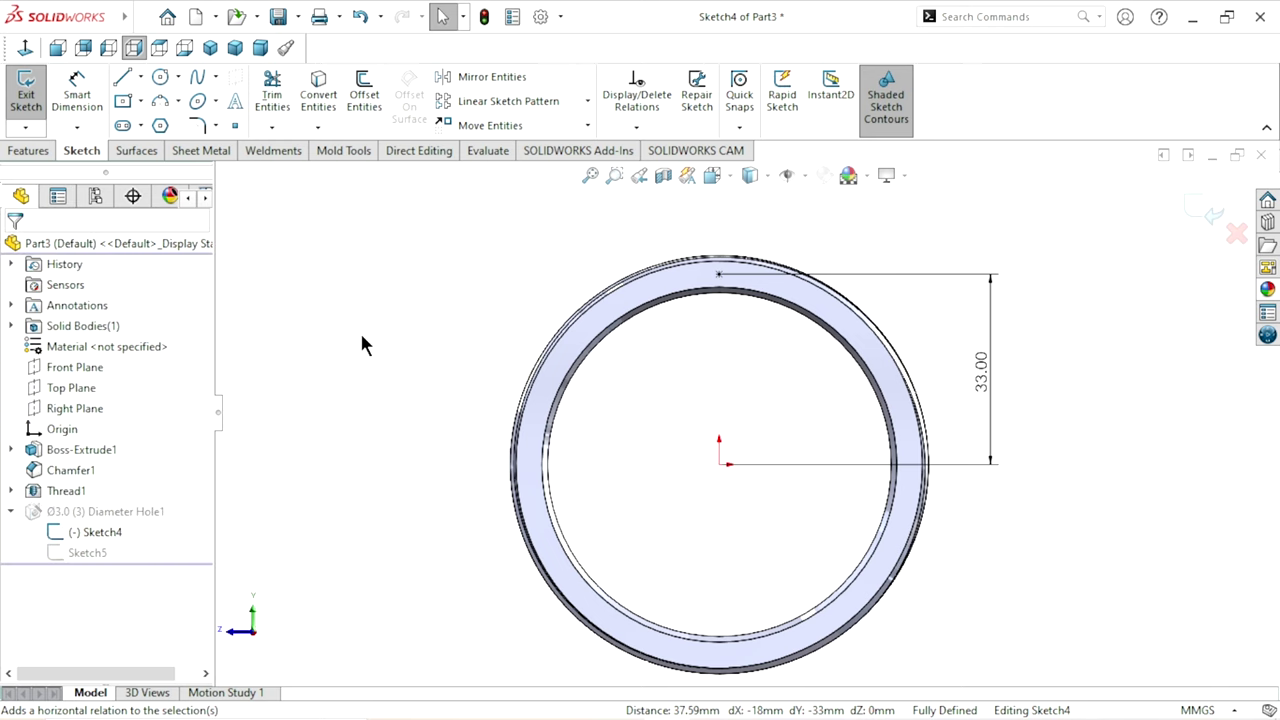
{"action": "left_click", "coordinate": [1204, 210]}
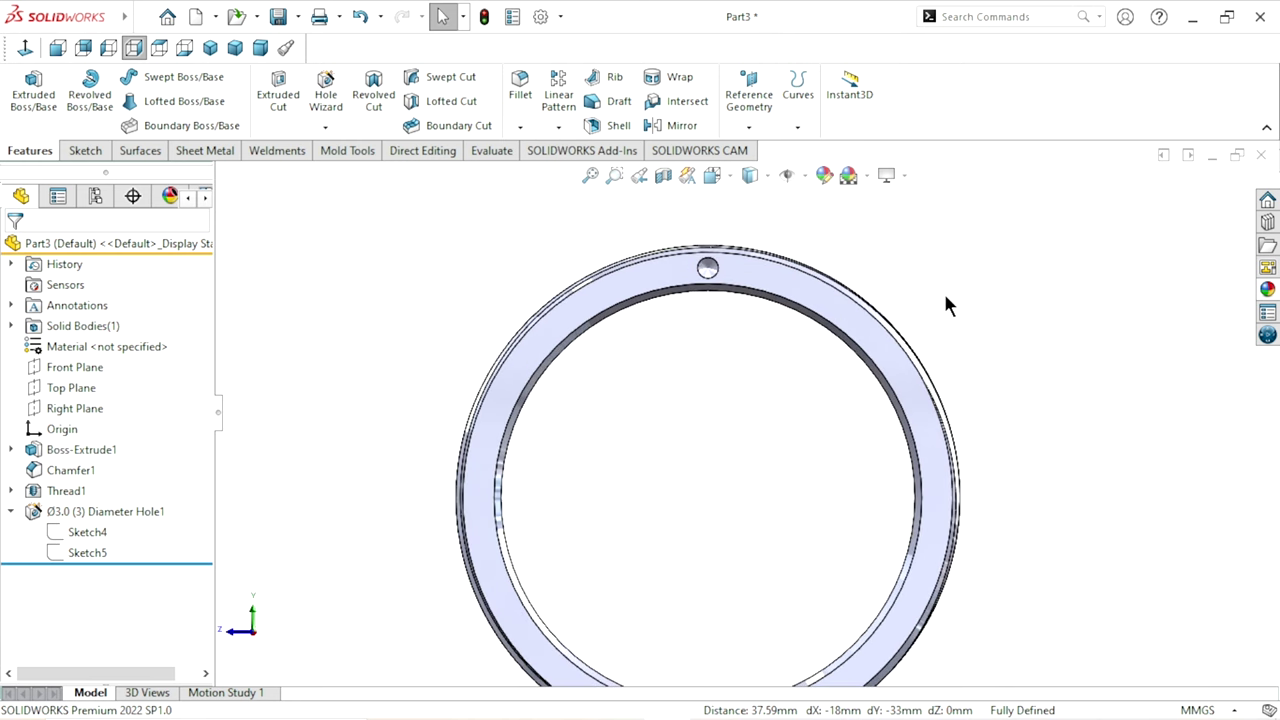
Step: Fillet the Ø3.0 hole's rim edge with a 0.2 mm radius
{"action": "middle_click_drag", "start_coordinate": [946, 300], "coordinate": [951, 337]}
{"action": "scroll", "coordinate": [757, 316], "scroll_direction": "down", "scroll_amount": 3}
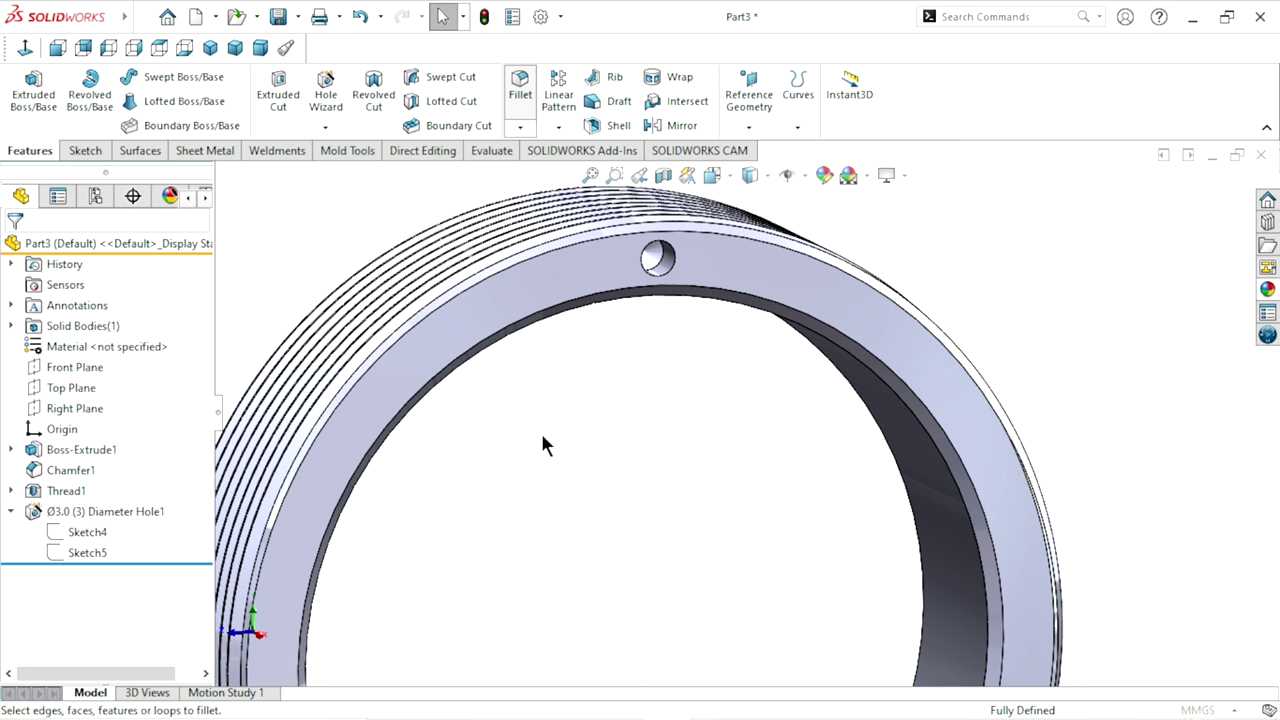
{"action": "type", "text": "0.2"}
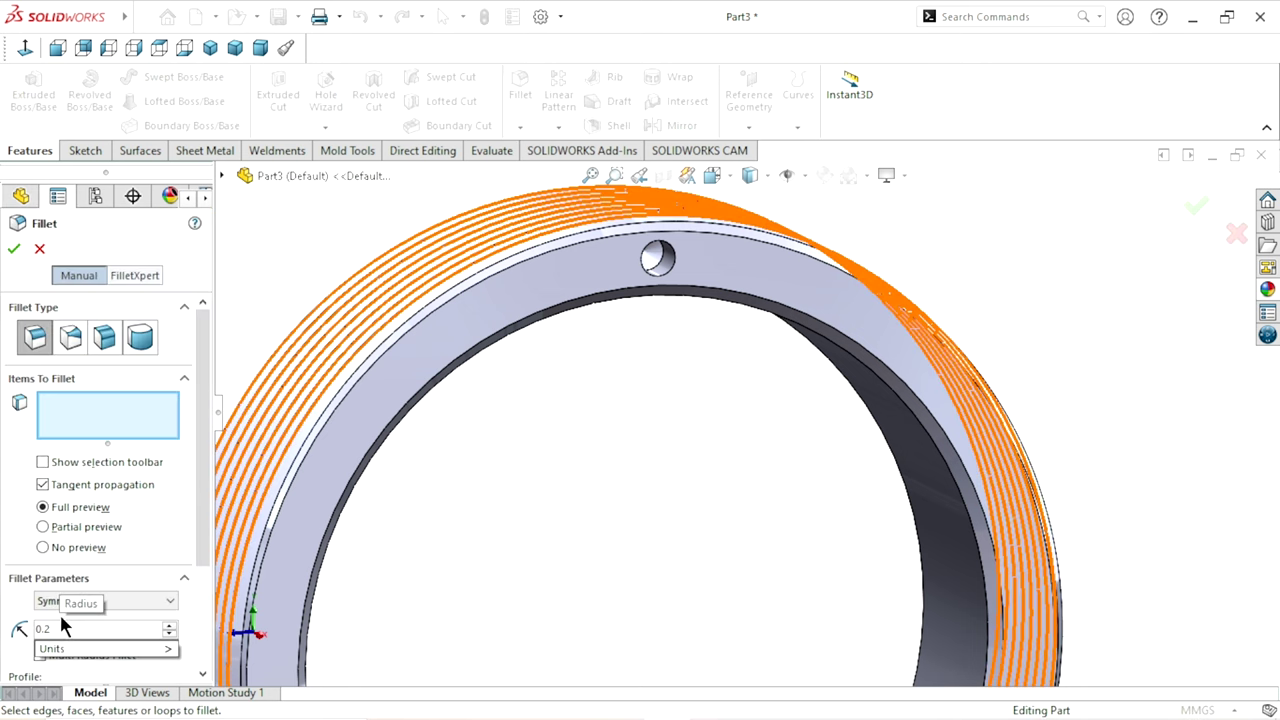
{"action": "key", "text": "Return"}
{"action": "left_click", "coordinate": [678, 262]}
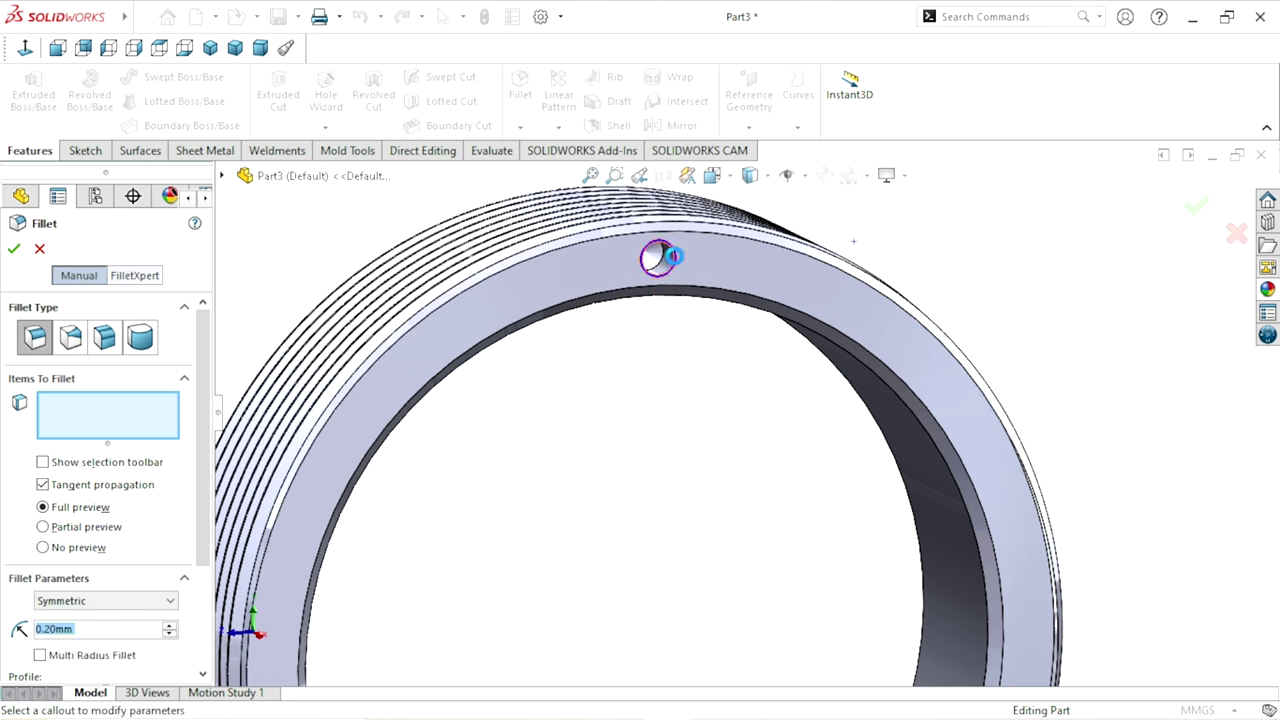
{"action": "left_click", "coordinate": [16, 248]}
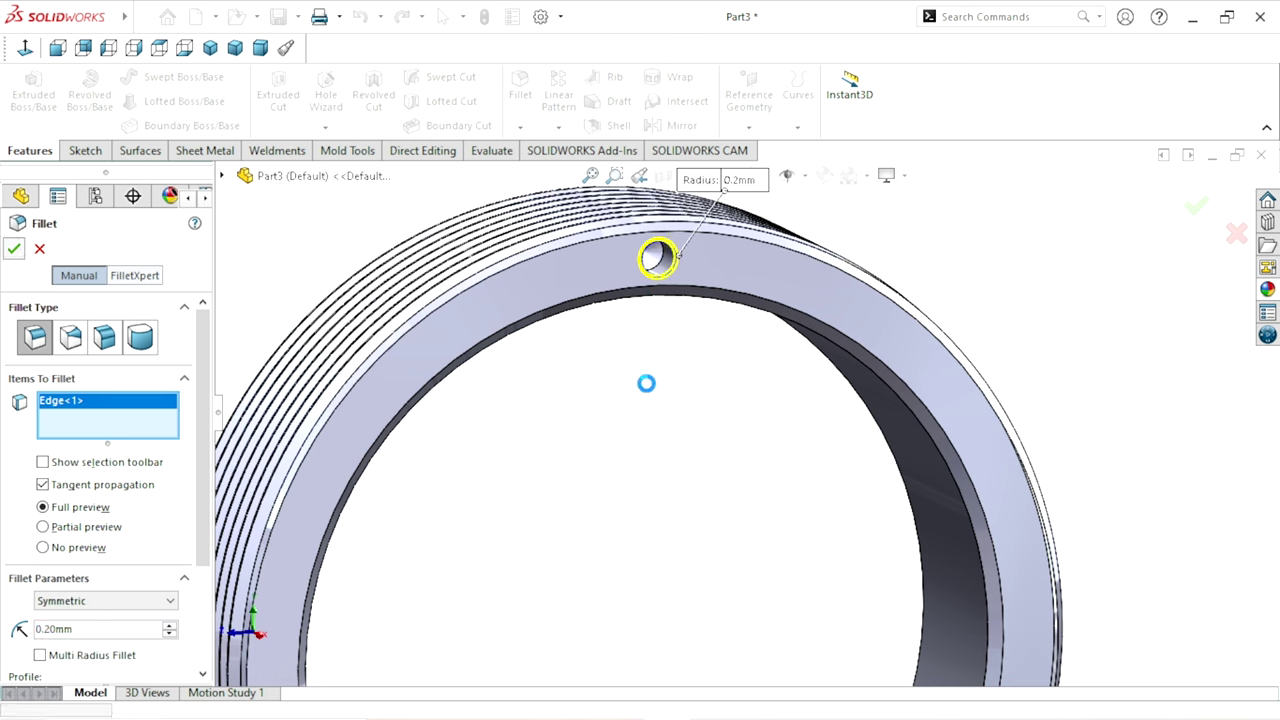
{"action": "scroll", "coordinate": [678, 405], "scroll_direction": "up", "scroll_amount": 3}
{"action": "scroll", "coordinate": [678, 405], "scroll_direction": "up", "scroll_amount": 2}
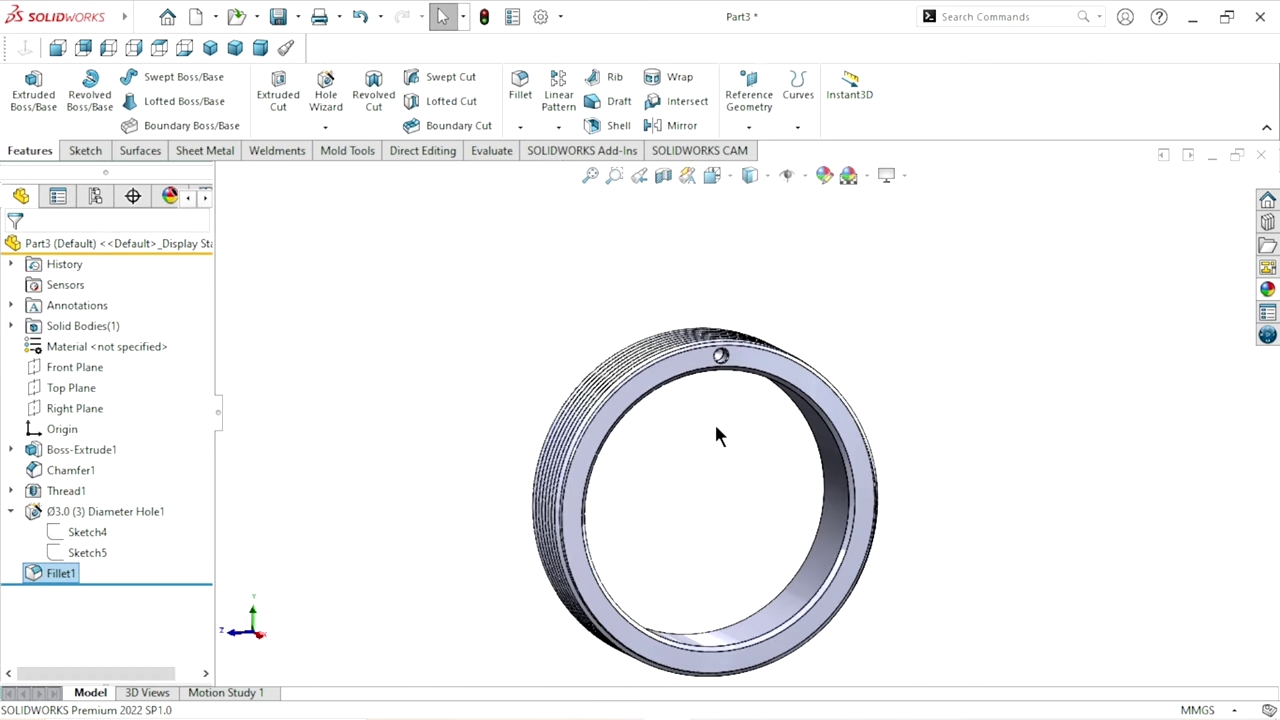
{"action": "scroll", "coordinate": [714, 421], "scroll_direction": "down", "scroll_amount": 2}
Step: Start a circular pattern of the Ø3.0 hole and Fillet1
{"action": "left_click", "coordinate": [567, 124]}
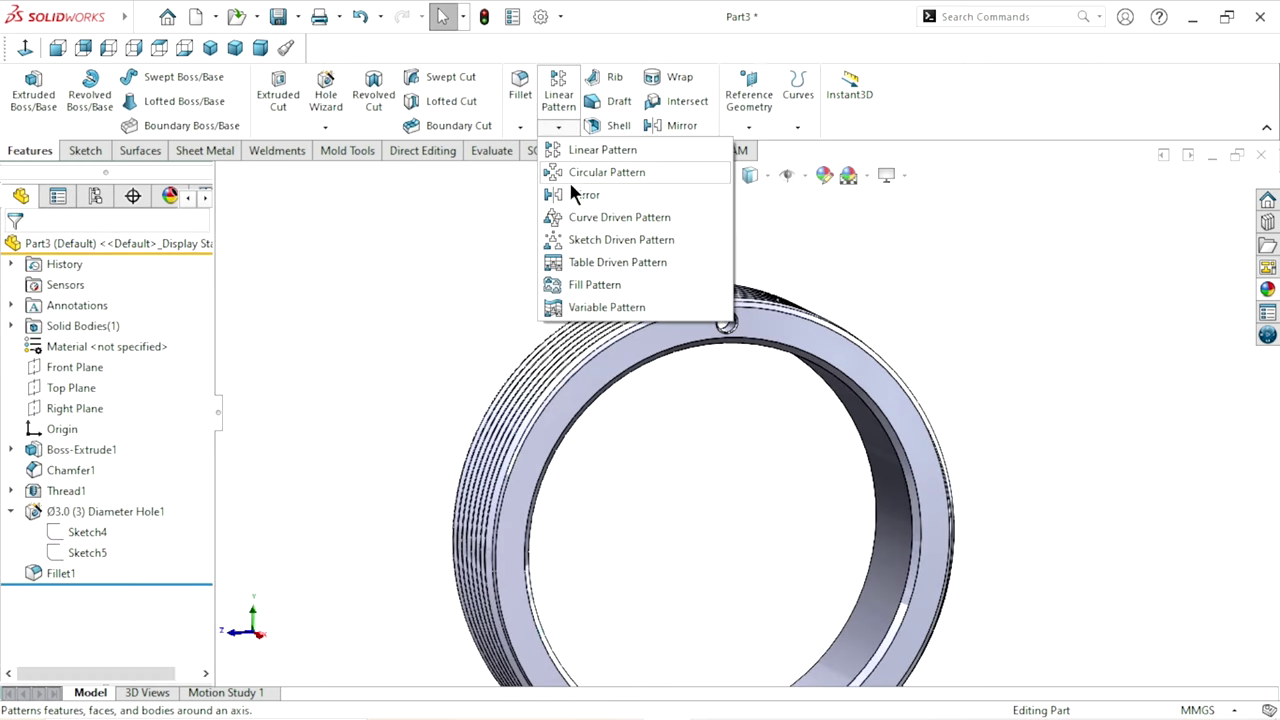
{"action": "left_click", "coordinate": [583, 172]}
{"action": "scroll", "coordinate": [704, 484], "scroll_direction": "up", "scroll_amount": 3}
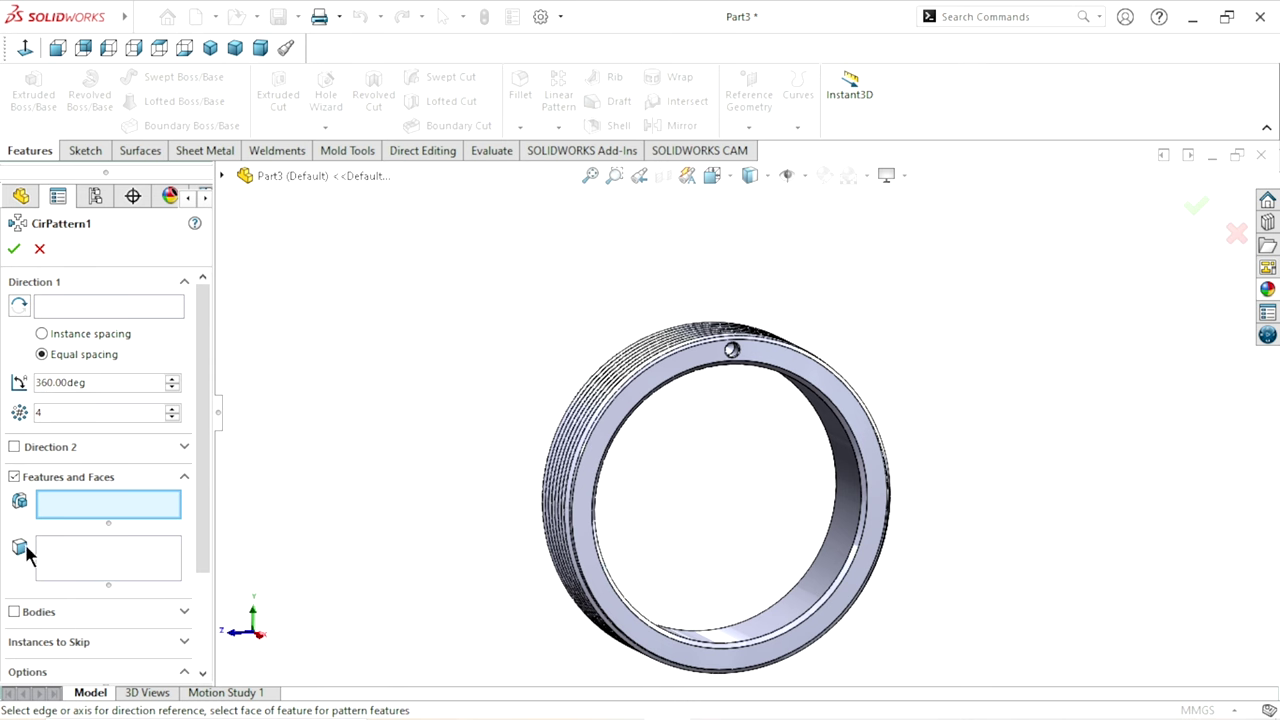
{"action": "left_click", "coordinate": [222, 176]}
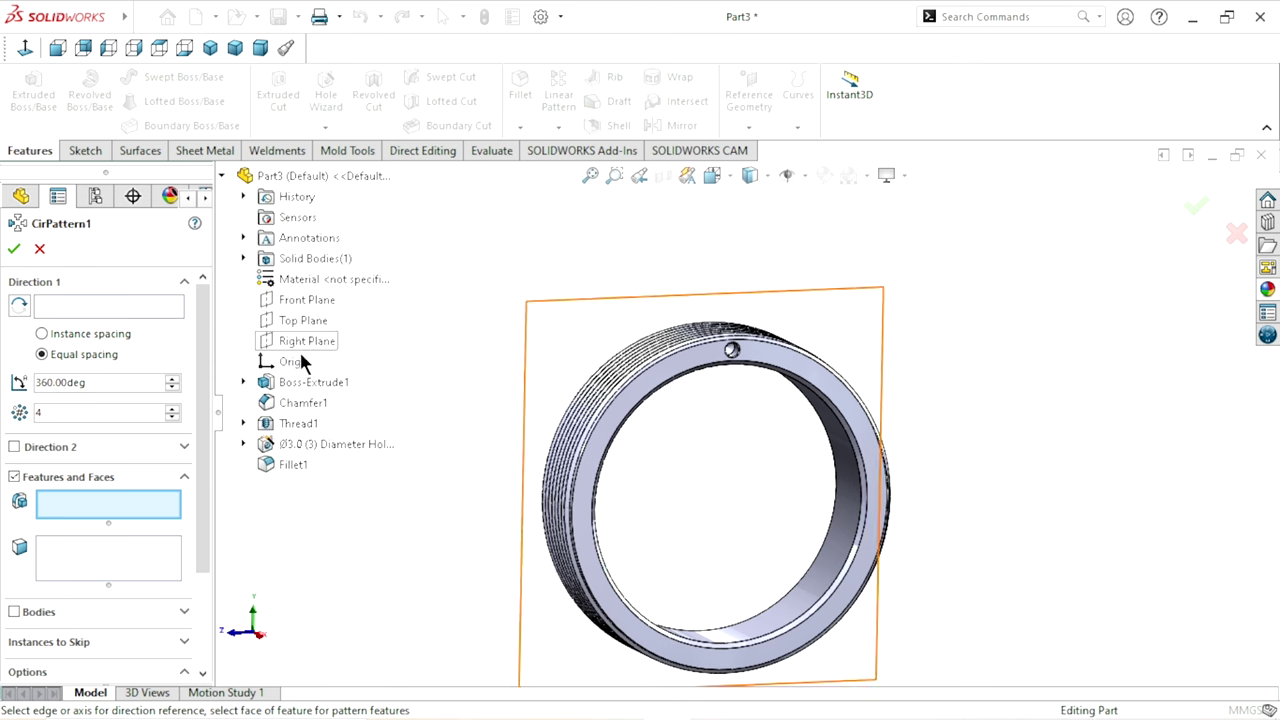
{"action": "left_click", "coordinate": [268, 450]}
{"action": "left_click", "coordinate": [266, 462]}
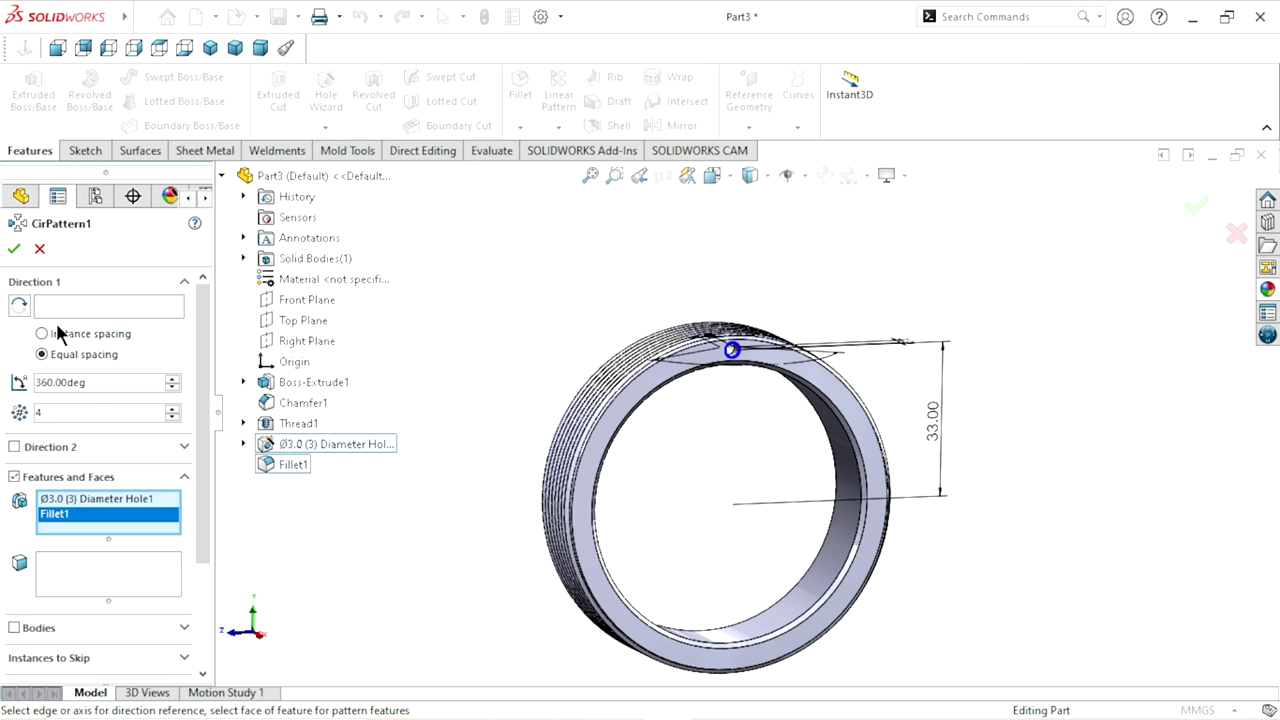
Step: Use the ring's inner face as the axis for 4 instances over 360° and confirm
{"action": "left_click", "coordinate": [53, 309]}
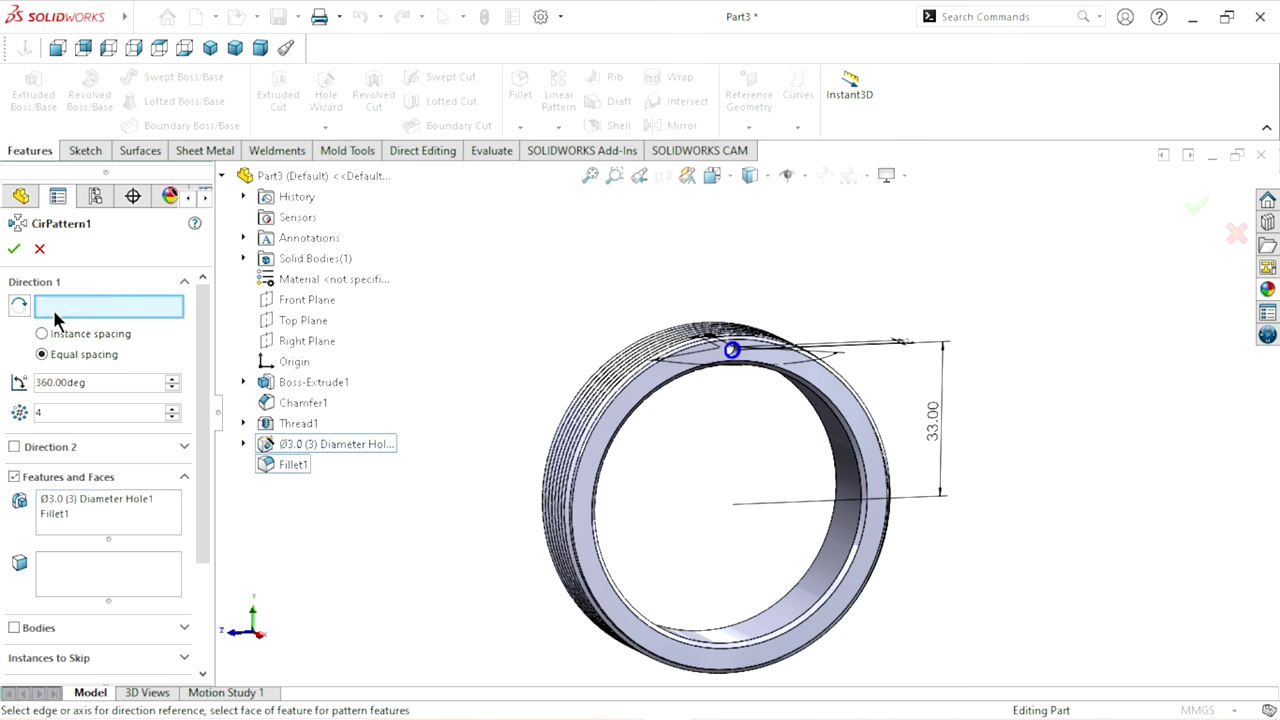
{"action": "left_click", "coordinate": [828, 580]}
{"action": "left_click", "coordinate": [14, 250]}
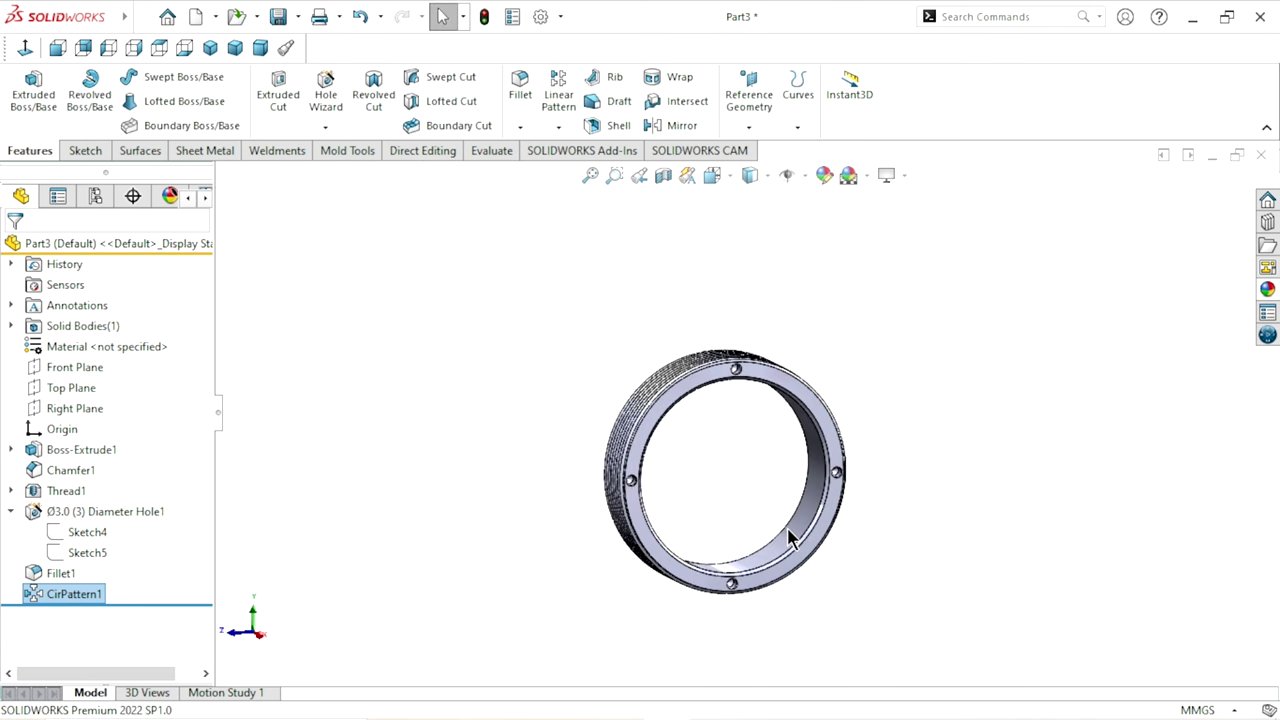
{"action": "scroll", "coordinate": [800, 470], "scroll_direction": "down", "scroll_amount": 3}
{"action": "scroll", "coordinate": [906, 506], "scroll_direction": "up", "scroll_amount": 2}
{"action": "scroll", "coordinate": [1062, 372], "scroll_direction": "up", "scroll_amount": 2}
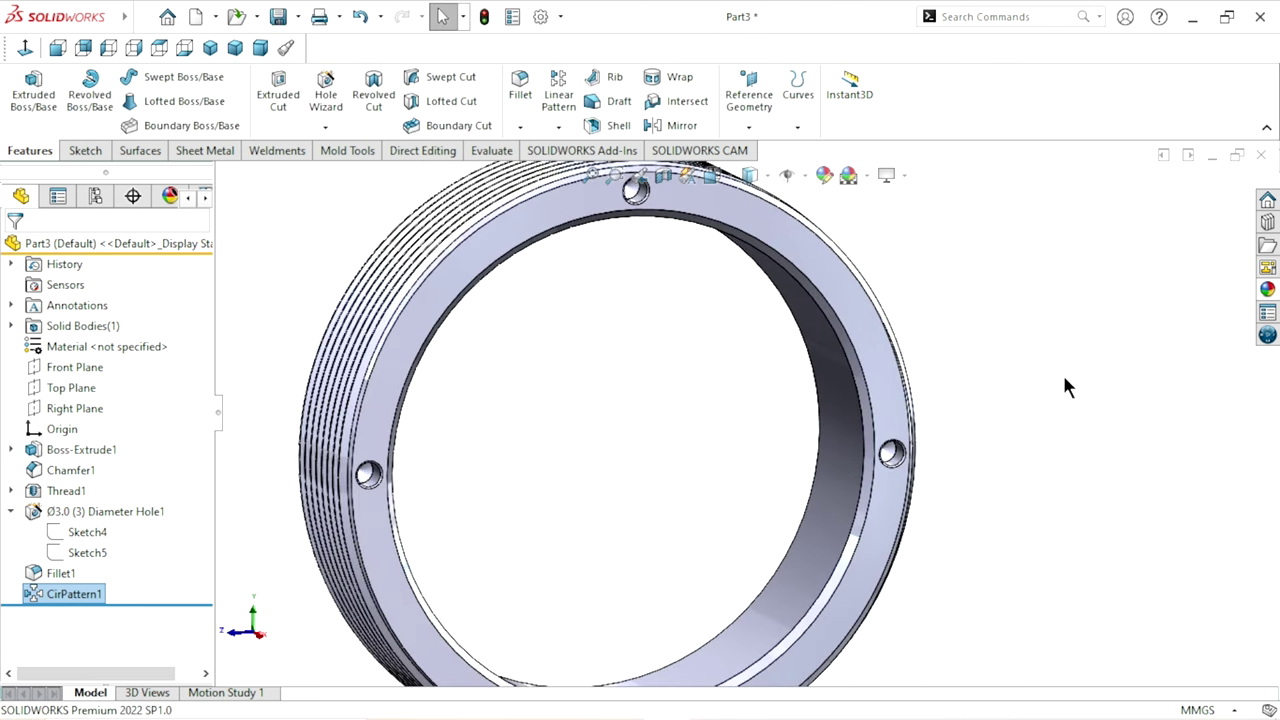
{"action": "left_click", "coordinate": [1062, 372]}
{"action": "scroll", "coordinate": [903, 497], "scroll_direction": "up", "scroll_amount": 2}
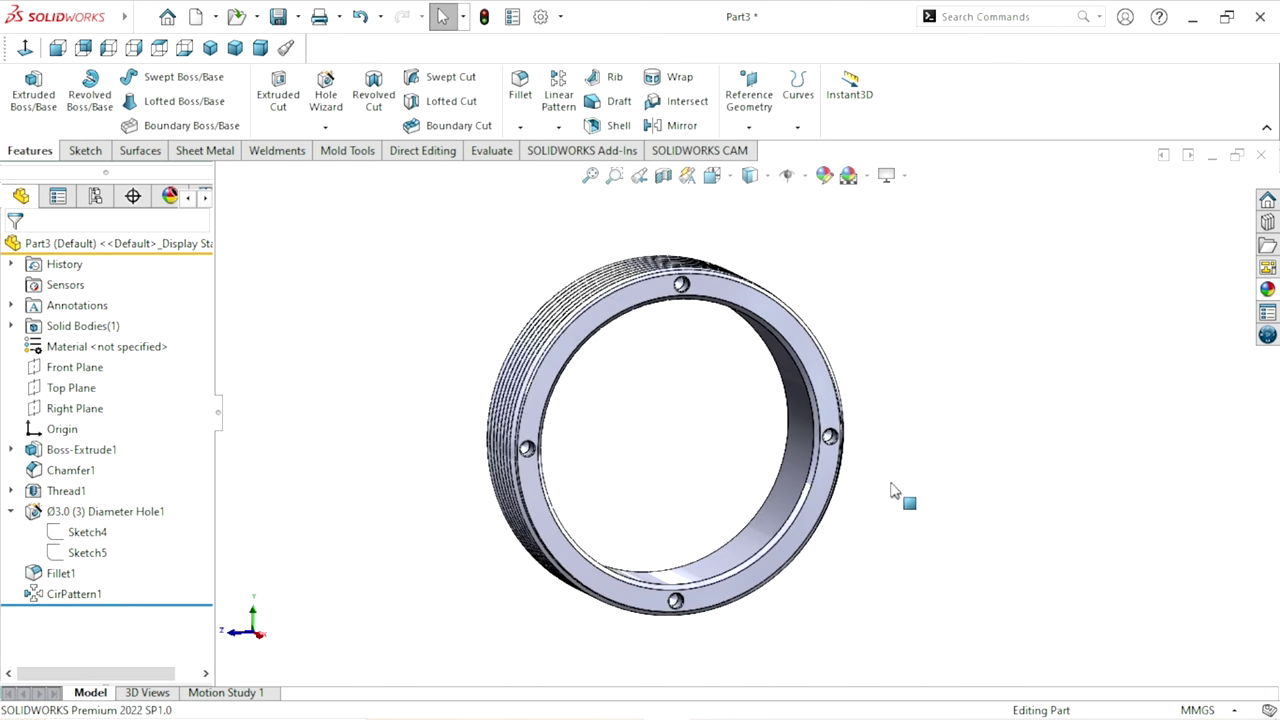
{"action": "left_click", "coordinate": [1267, 289]}
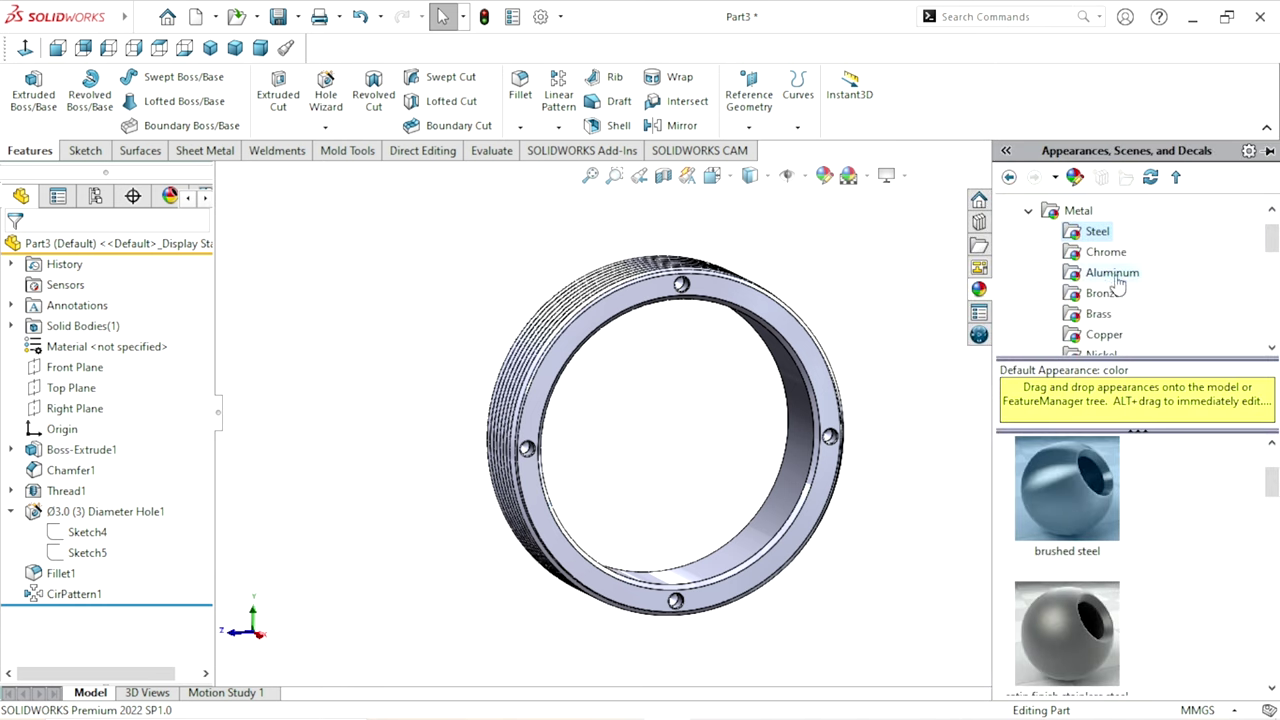
Step: Apply the brushed steel appearance to the ring and show it in isometric view
{"action": "scroll", "coordinate": [1262, 509], "scroll_direction": "up", "scroll_amount": 2}
{"action": "left_click", "coordinate": [1077, 622]}
{"action": "left_click_drag", "start_coordinate": [1077, 622], "coordinate": [947, 601]}
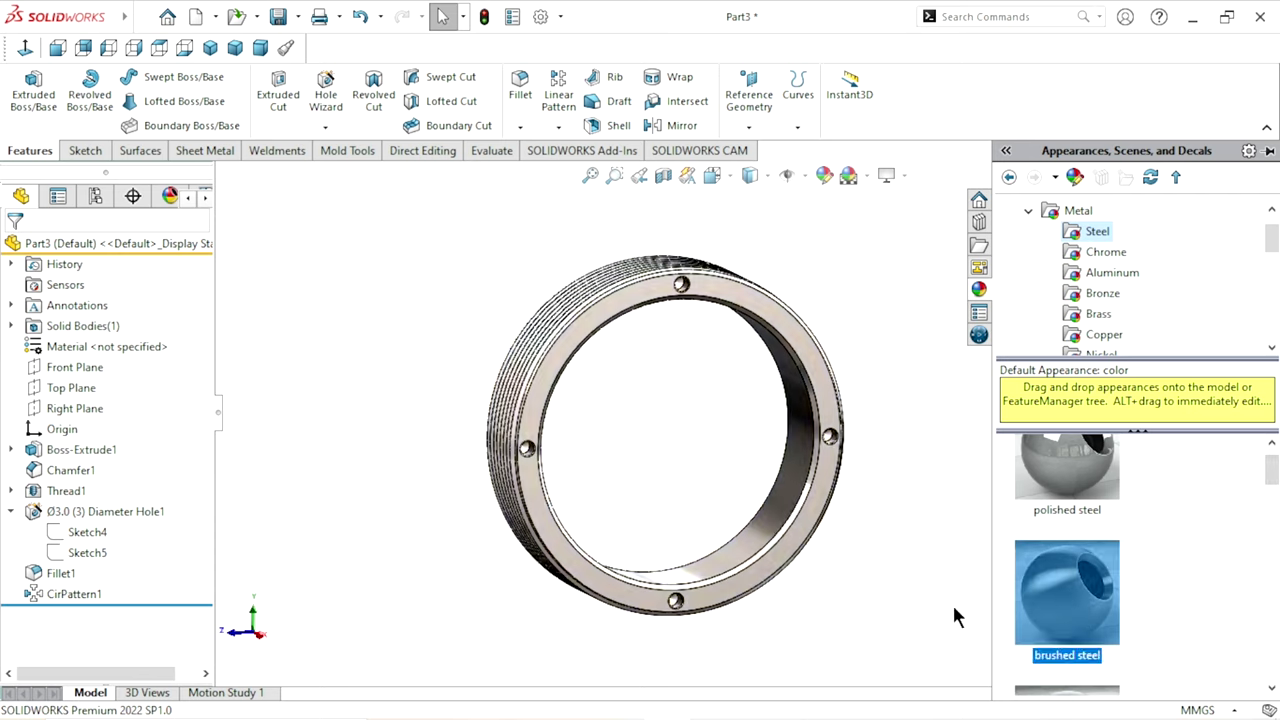
{"action": "left_click", "coordinate": [899, 570]}
{"action": "key", "text": "ctrl+7"}
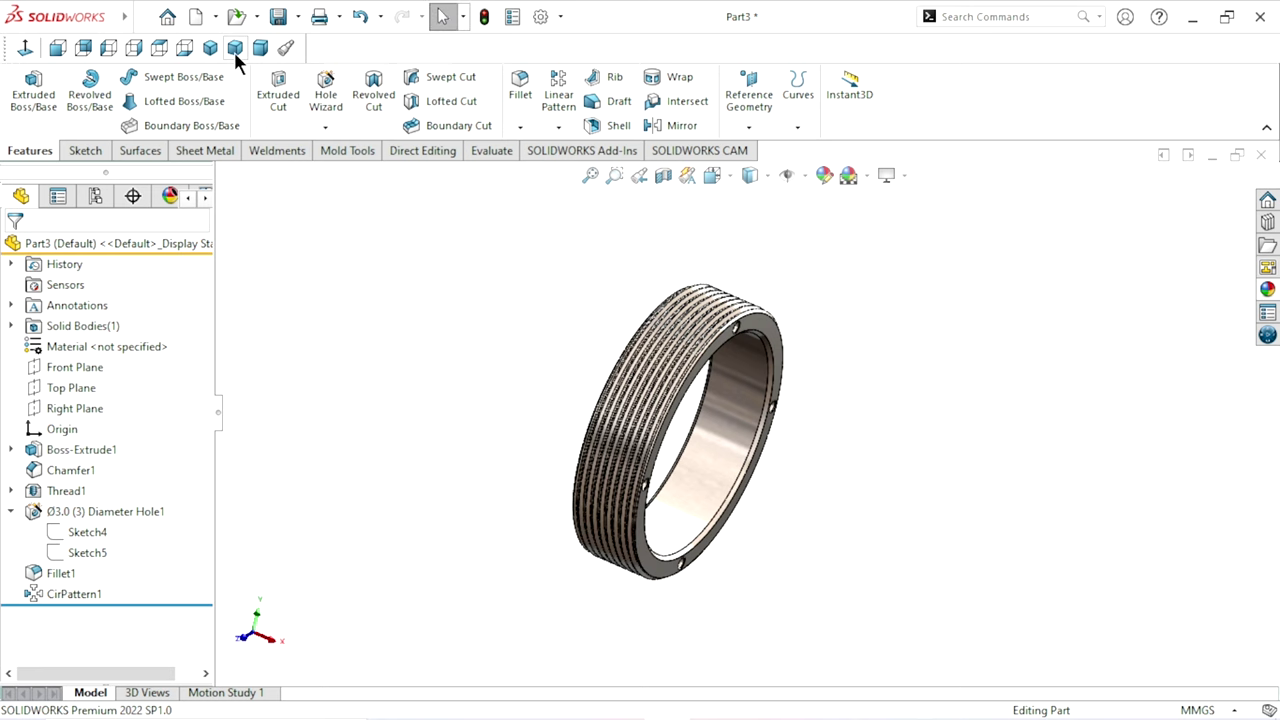
{"action": "left_click", "coordinate": [209, 48]}
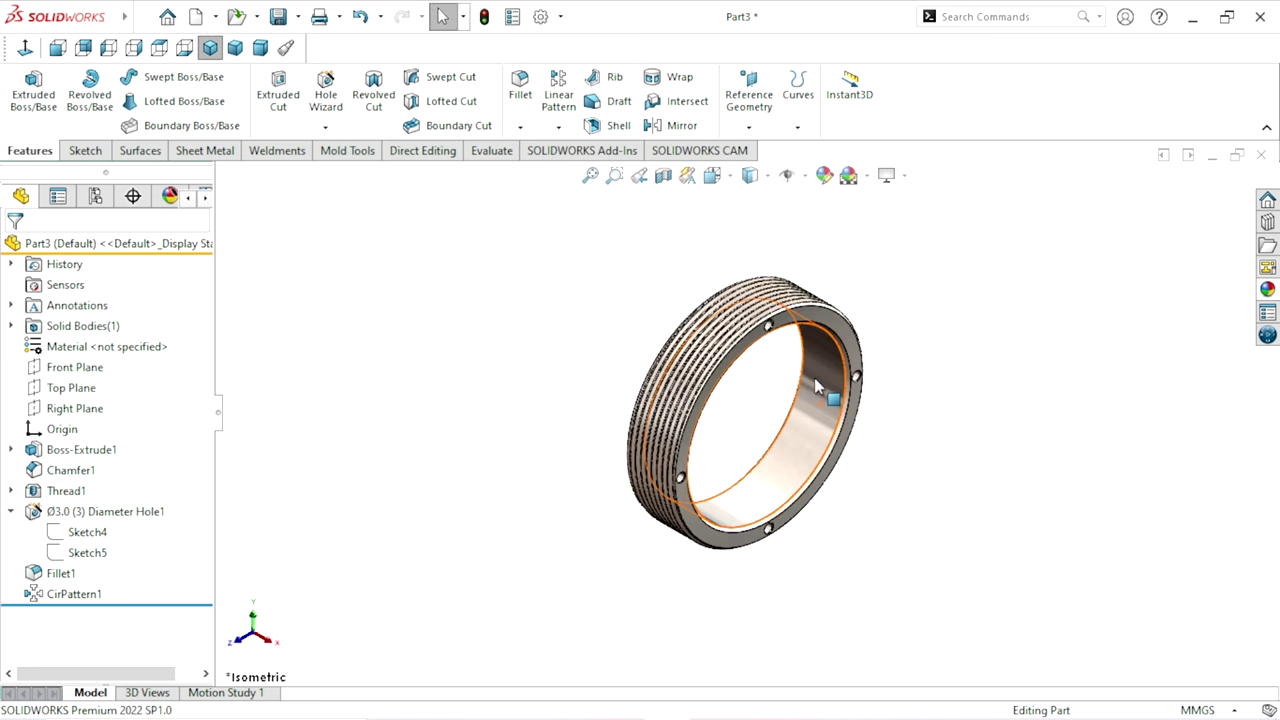
{"action": "scroll", "coordinate": [817, 388], "scroll_direction": "down", "scroll_amount": 3}
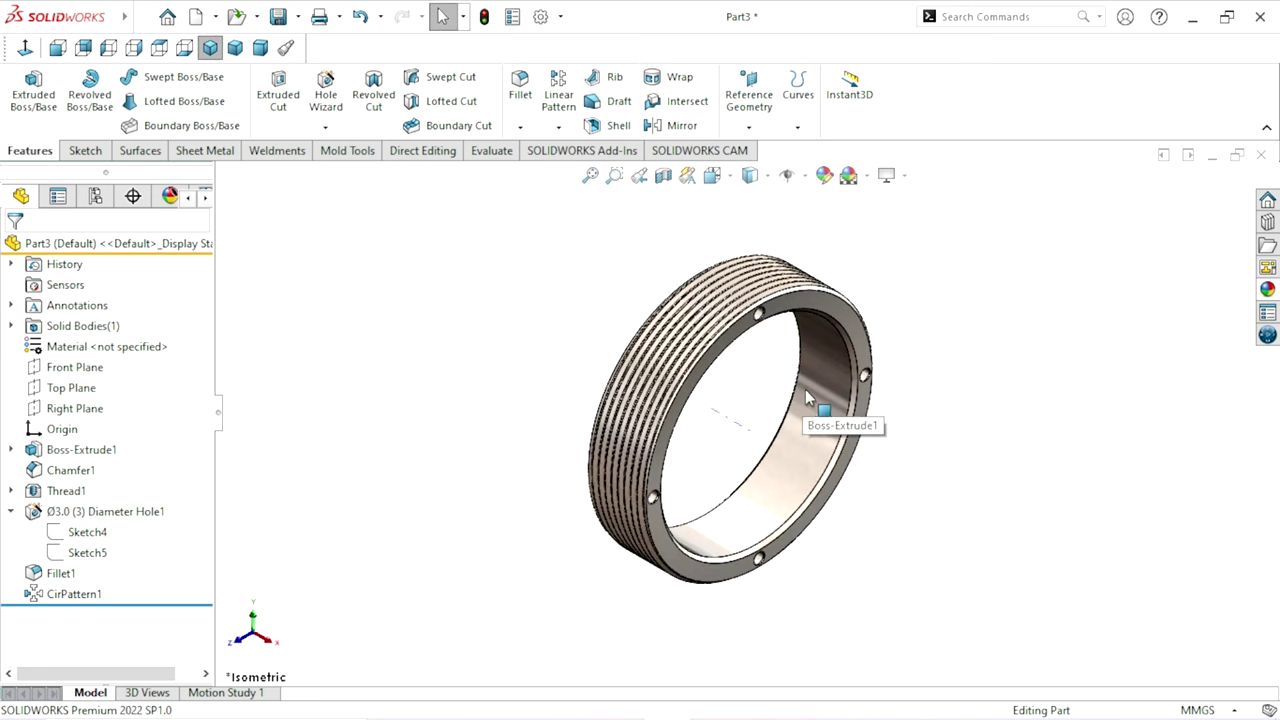
Step: Save the part as 'Cylinder nut' in the 3D\Jack folder, replacing the default name Part3
{"action": "left_click", "coordinate": [278, 17]}
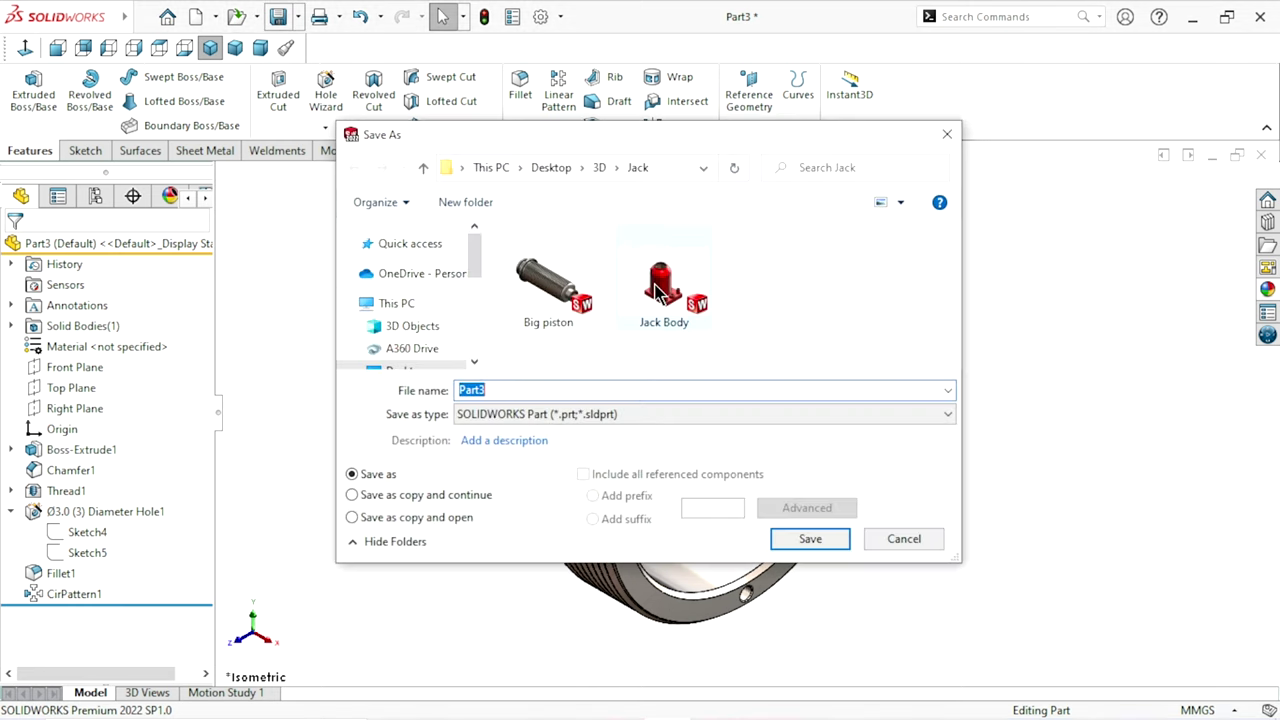
{"action": "left_click", "coordinate": [512, 392]}
{"action": "left_click_drag", "start_coordinate": [481, 392], "coordinate": [378, 388]}
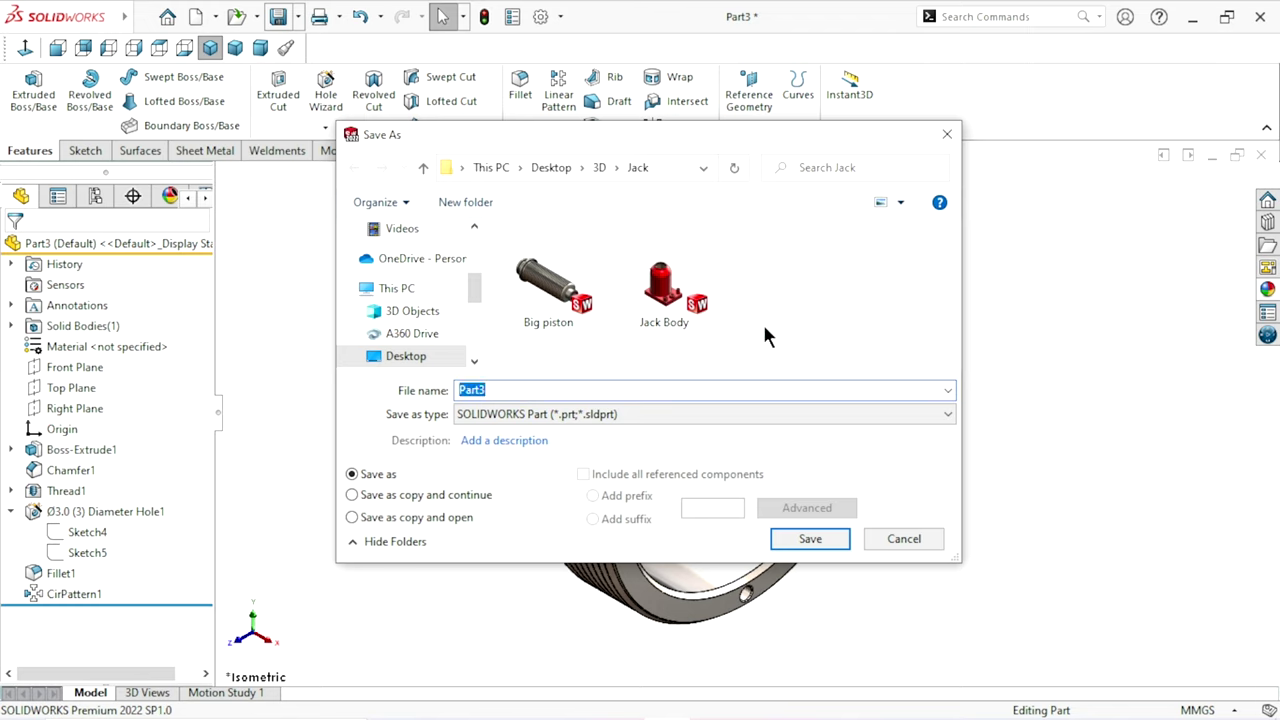
{"action": "type", "text": "Cylinder nut"}
{"action": "left_click", "coordinate": [824, 537]}
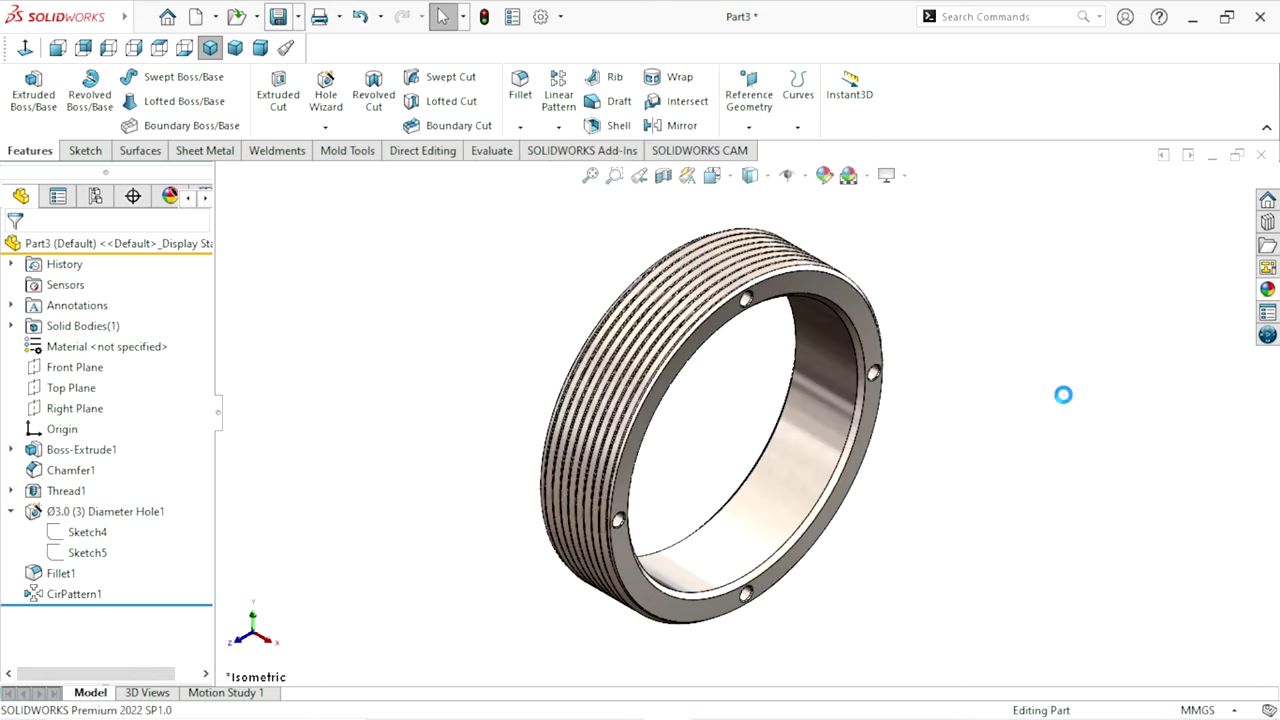